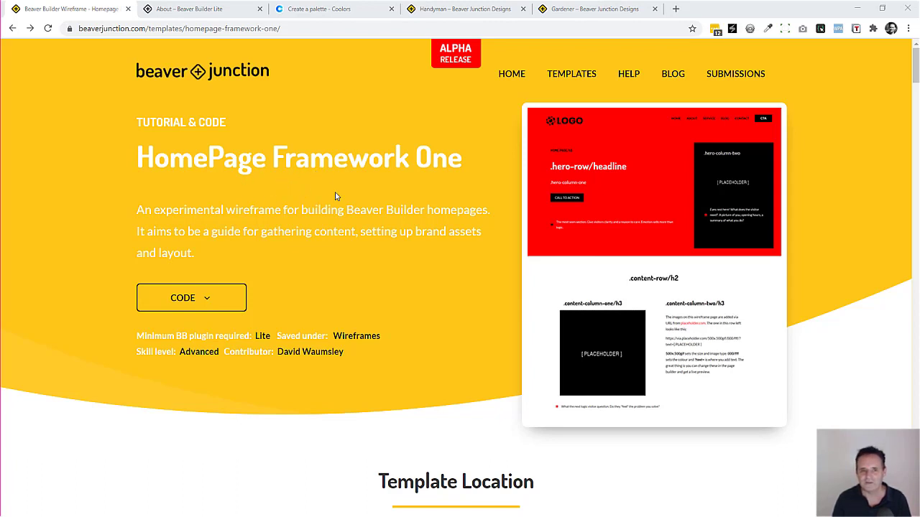
Switch from the template page to the About – Beaver Builder Lite editor tab.
click(169, 9)
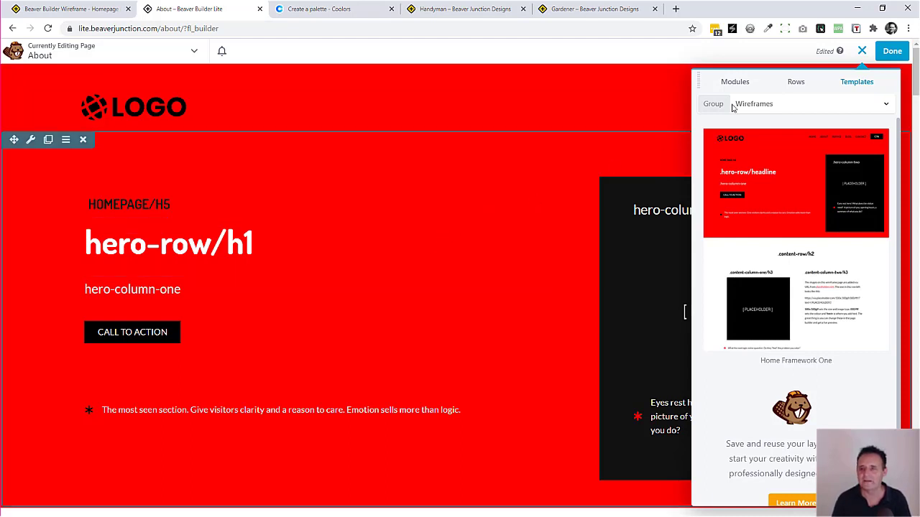
Close the Templates panel and scroll to preview the About page's wireframe rows.
click(861, 50)
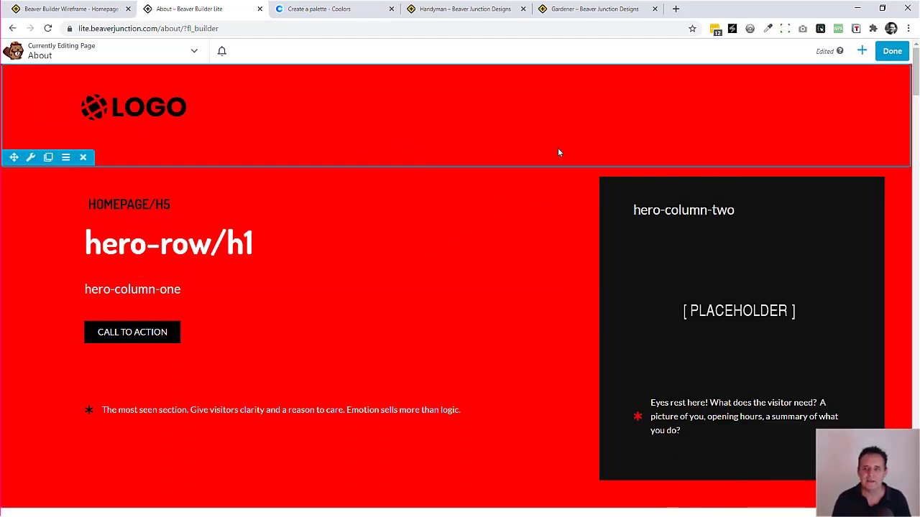
mouse_move(916, 75)
mouse_down()
mouse_move(914, 475)
mouse_move(907, 78)
mouse_up()
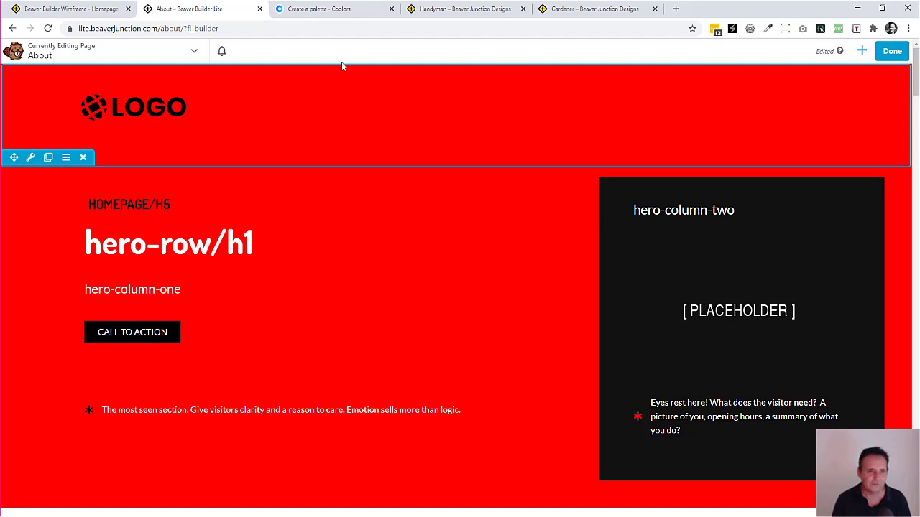
click(31, 157)
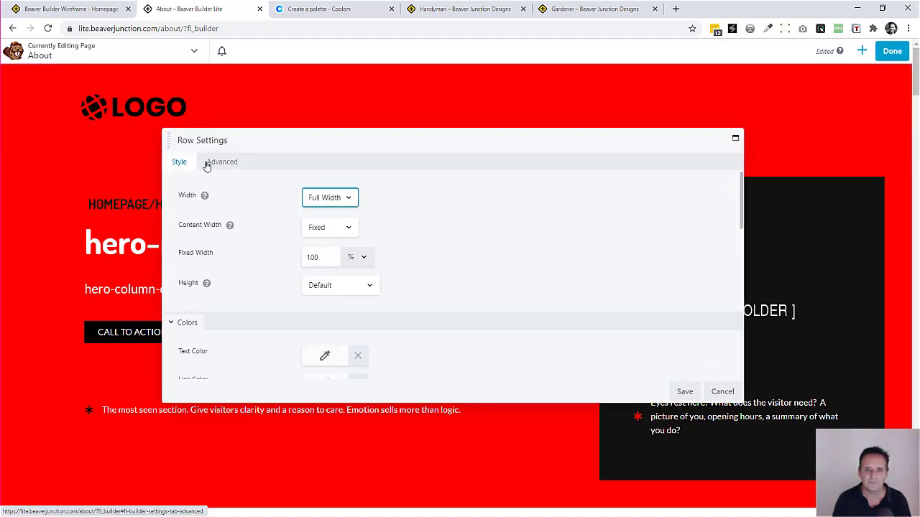
click(210, 163)
scroll(532, 226, down, 3)
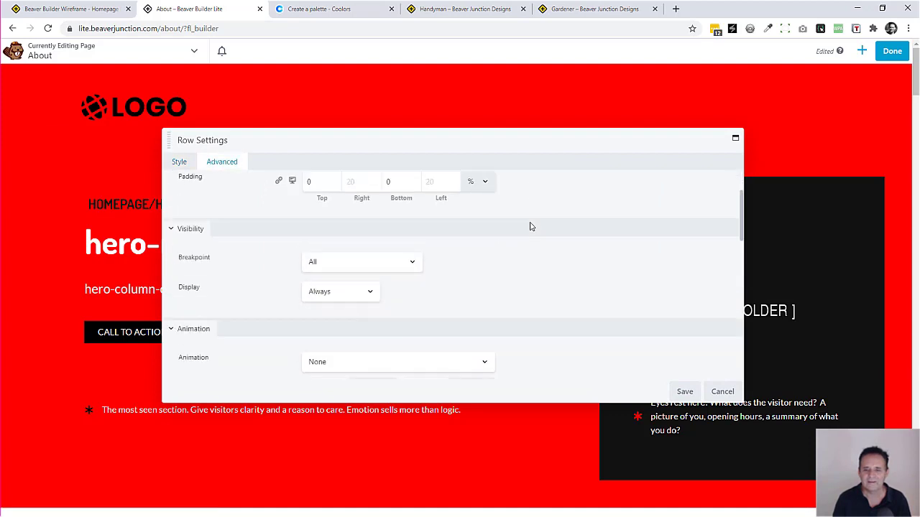
scroll(557, 231, down, 3)
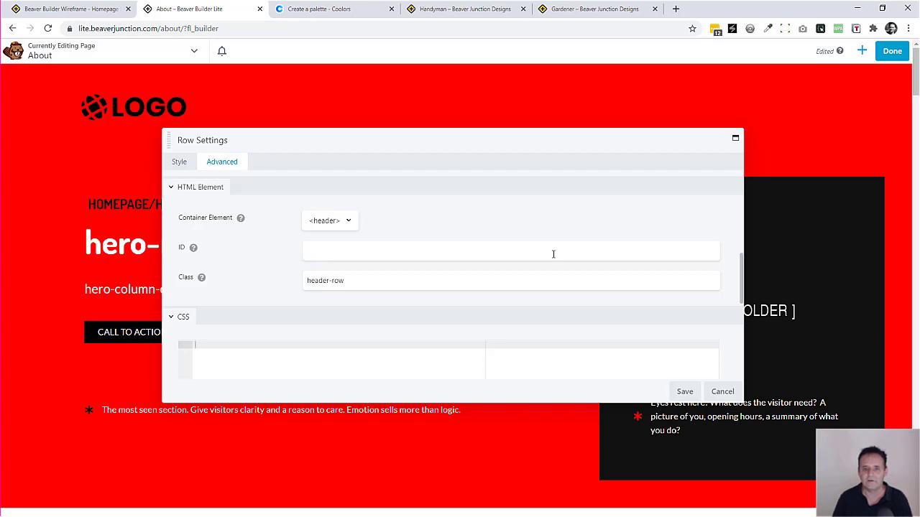
click(350, 225)
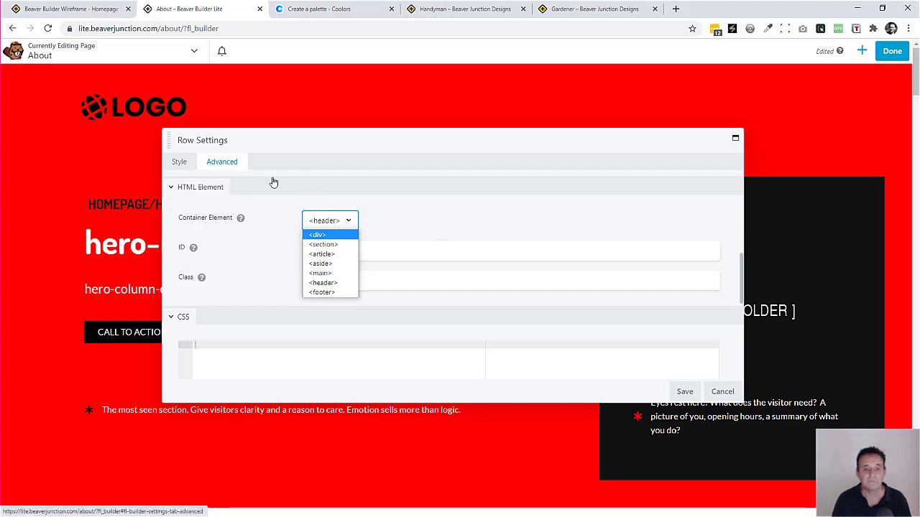
click(721, 392)
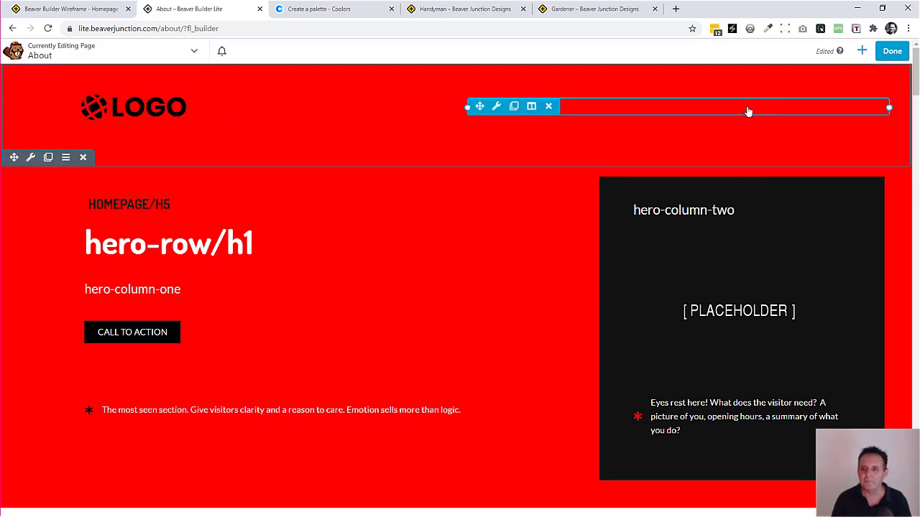
Set the header navigation widget's Select Menu to Primary and save it.
click(748, 111)
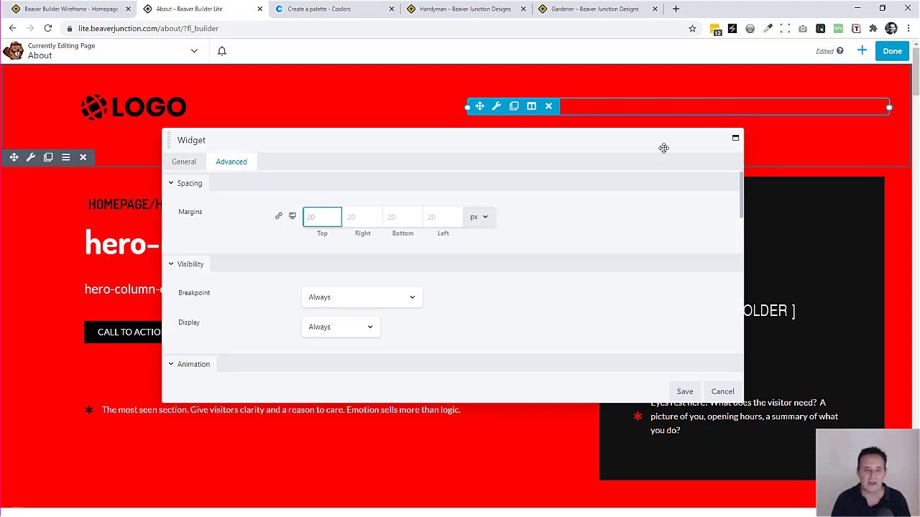
click(184, 163)
click(267, 247)
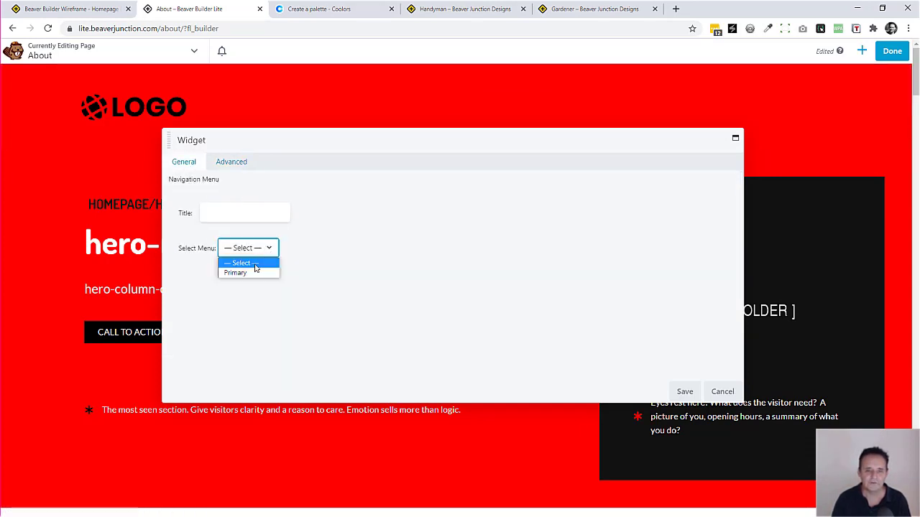
click(248, 272)
click(682, 388)
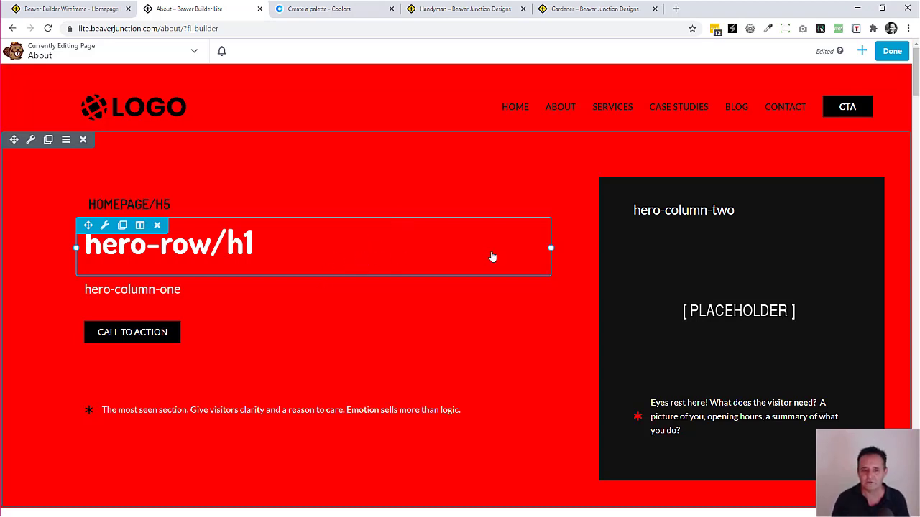
scroll(491, 257, down, 1)
scroll(366, 358, down, 3)
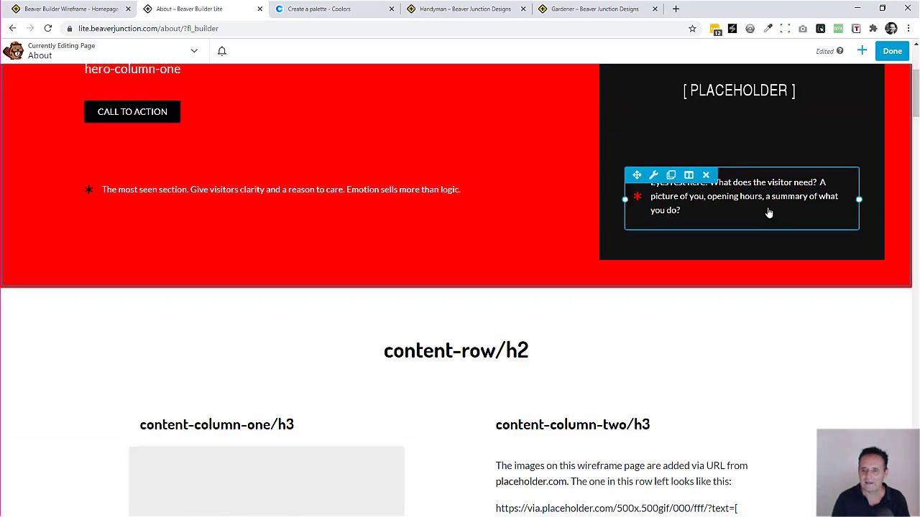
scroll(766, 219, down, 3)
scroll(475, 222, down, 3)
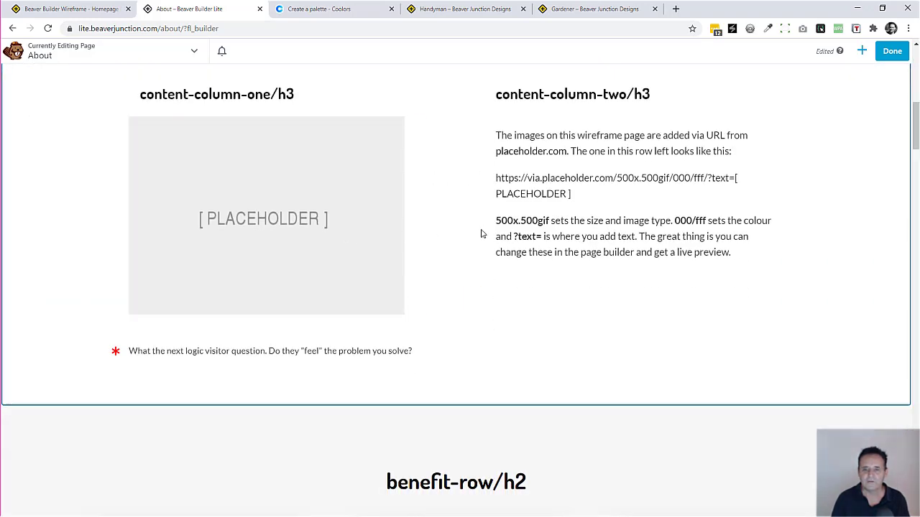
scroll(452, 330, down, 2)
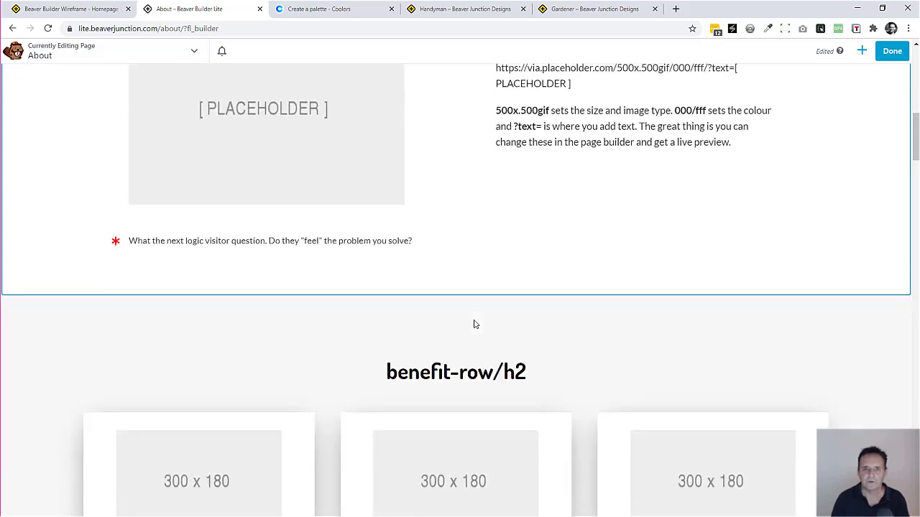
scroll(474, 323, down, 2)
scroll(480, 332, down, 2)
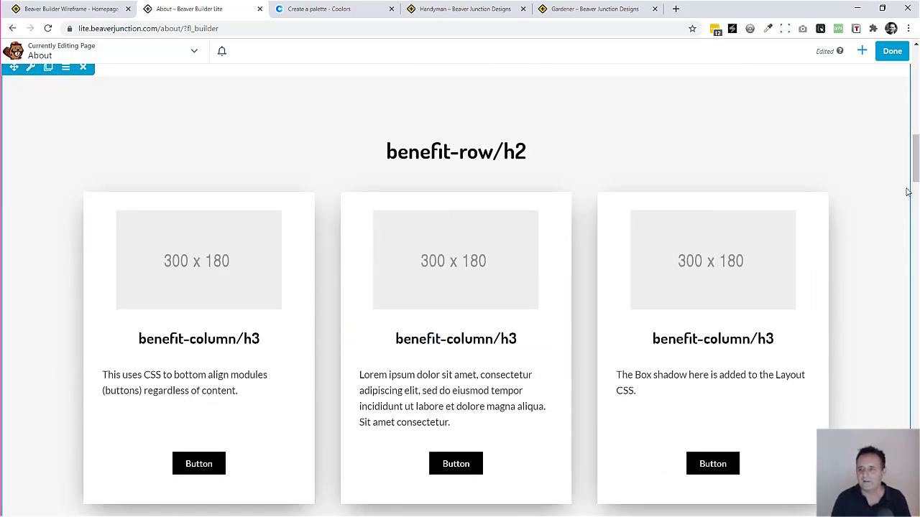
scroll(917, 200, down, 2)
drag(916, 200, 916, 497)
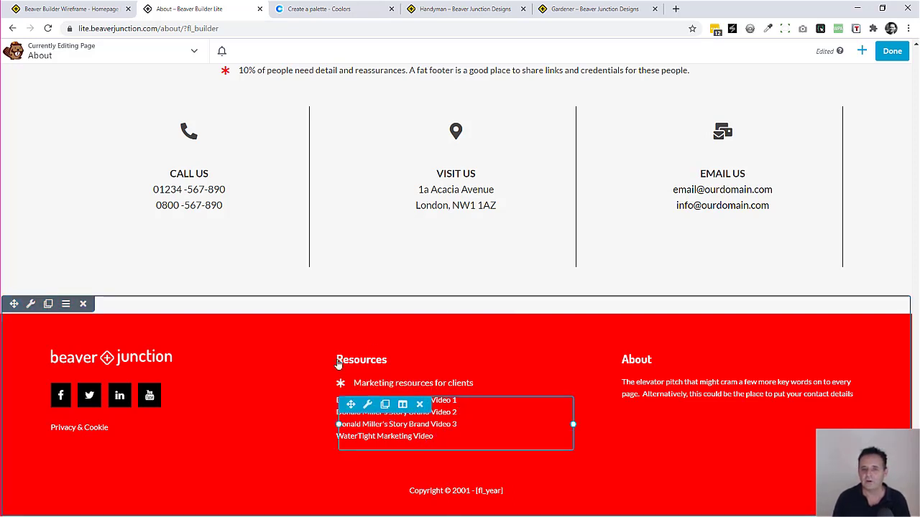
scroll(431, 312, up, 9)
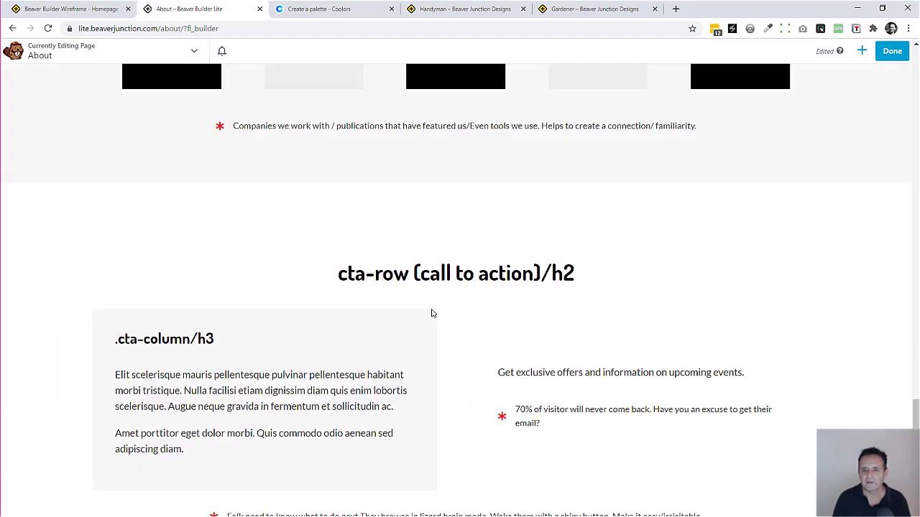
scroll(431, 312, up, 15)
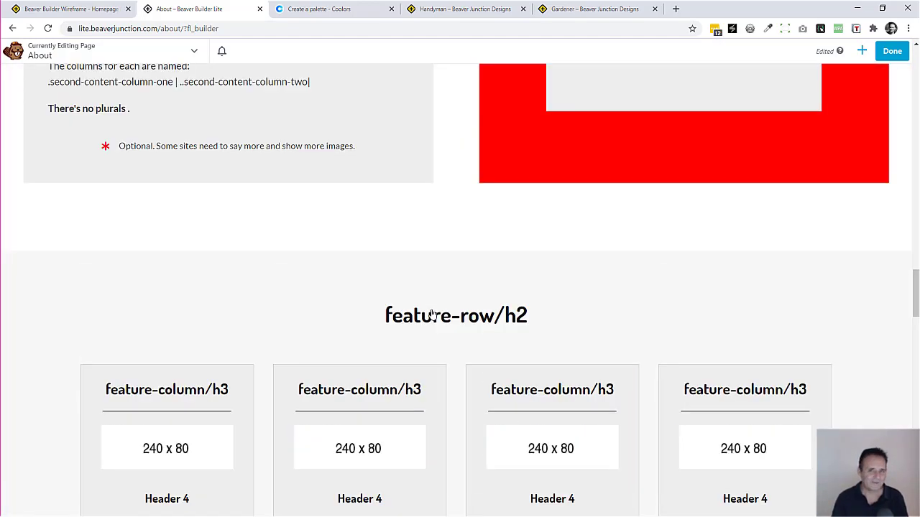
scroll(431, 312, up, 10)
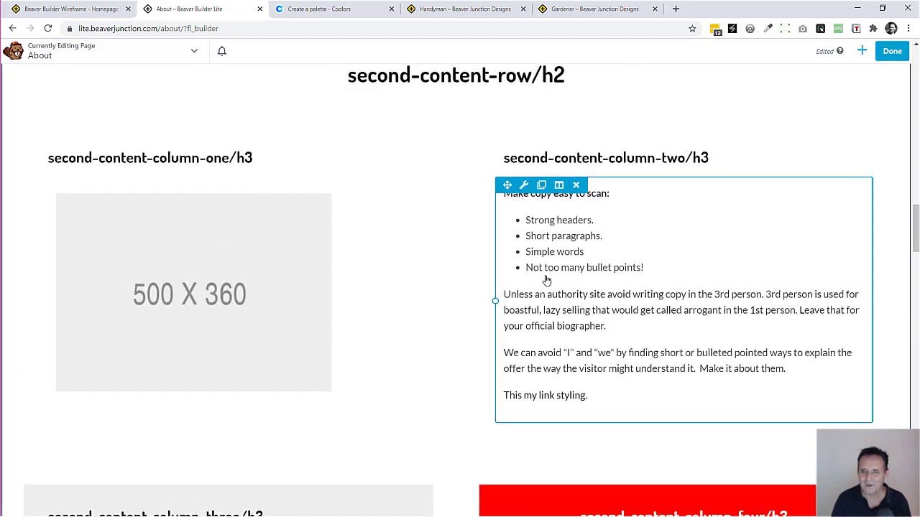
scroll(546, 280, up, 8)
drag(914, 180, 914, 79)
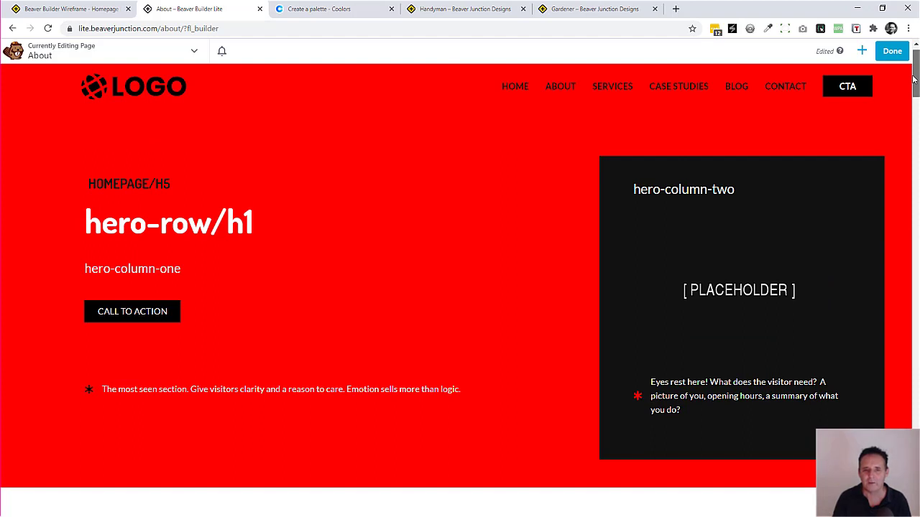
drag(914, 79, 914, 78)
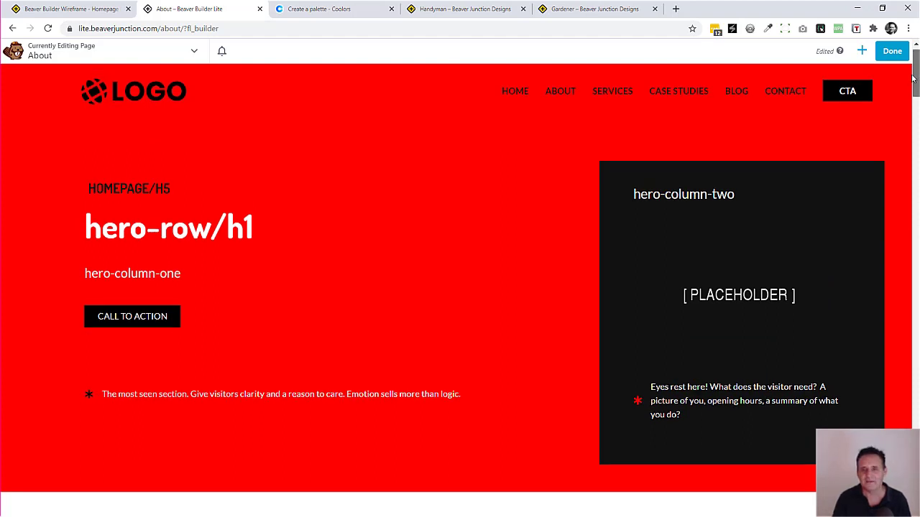
scroll(913, 75, up, 1)
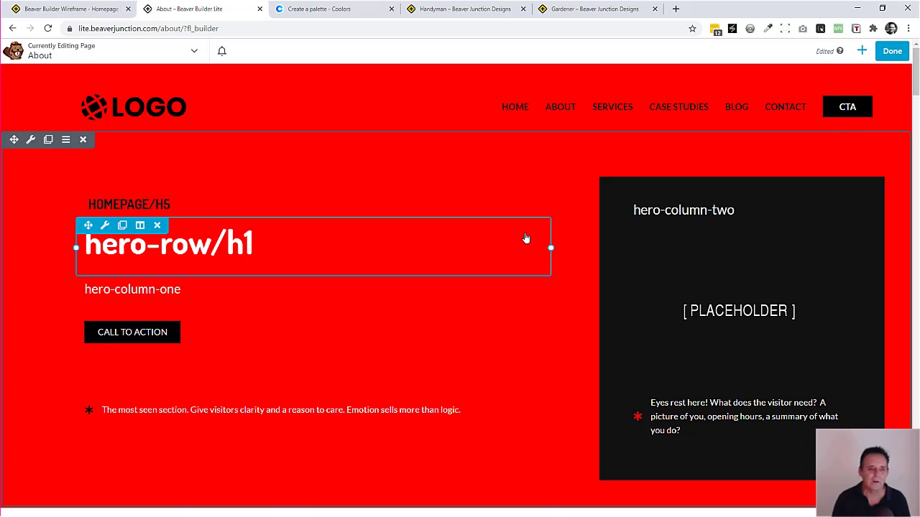
scroll(460, 287, down, 2)
scroll(459, 288, up, 2)
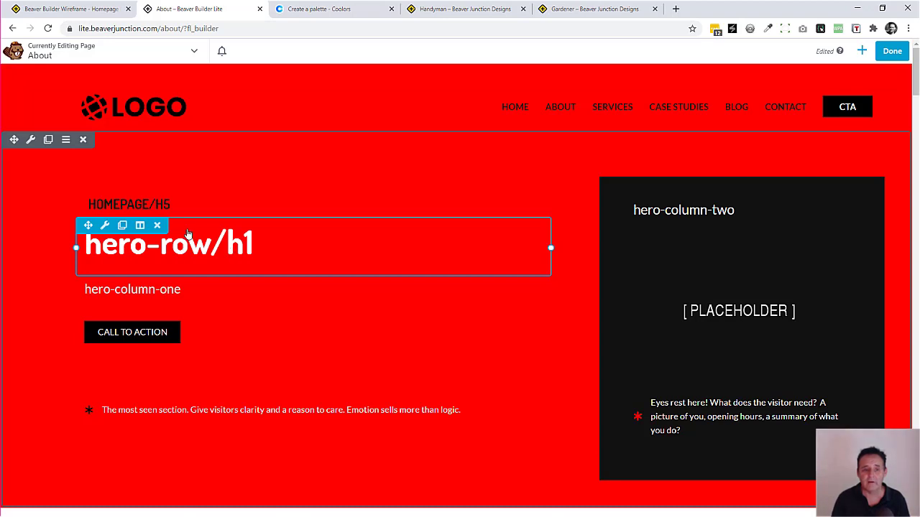
click(31, 140)
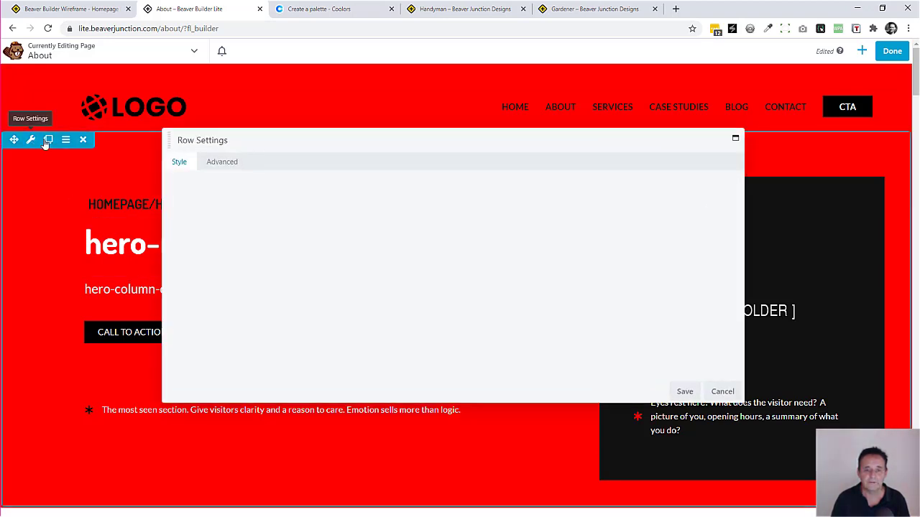
click(222, 162)
scroll(470, 240, down, 5)
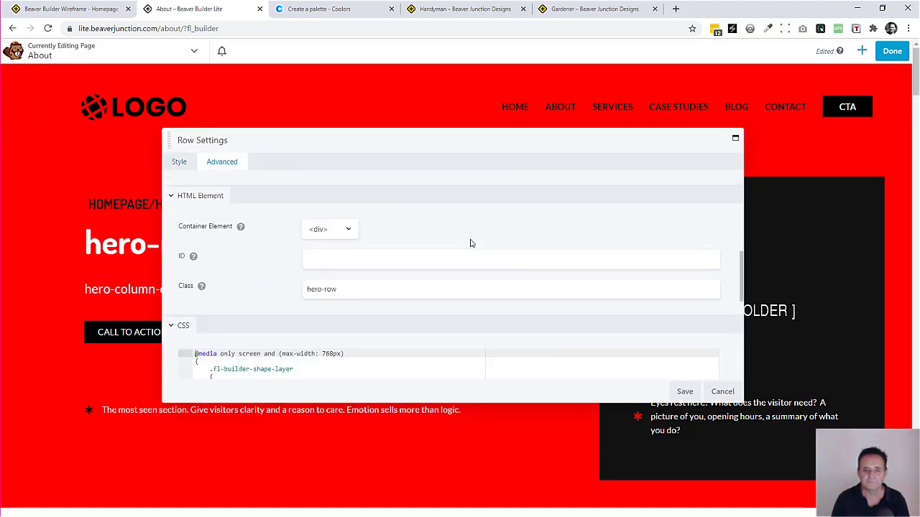
scroll(471, 243, up, 1)
scroll(469, 242, down, 2)
scroll(468, 248, up, 1)
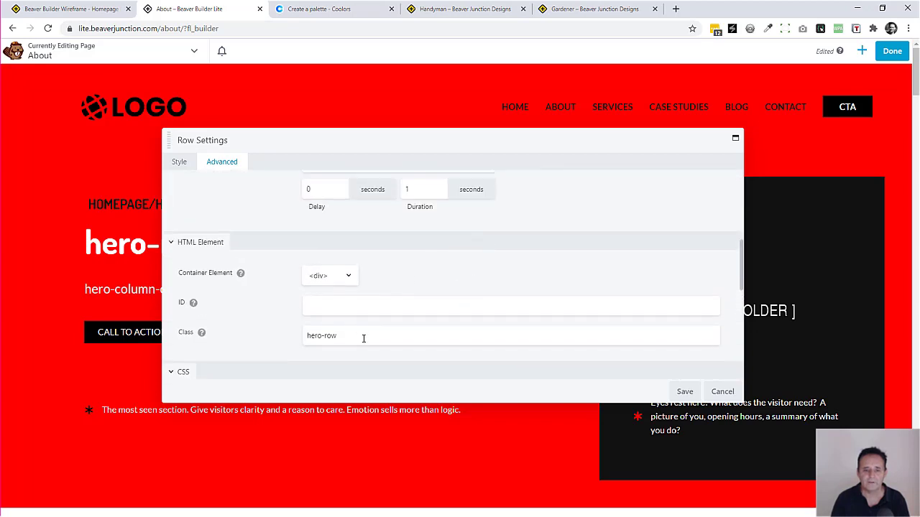
click(722, 391)
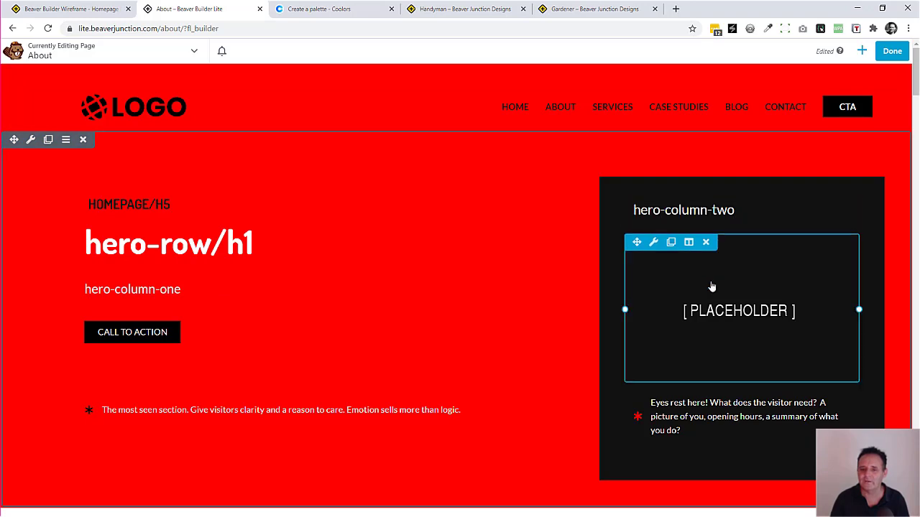
Reload the About page in the builder.
scroll(705, 291, down, 2)
scroll(704, 297, down, 3)
right_click(914, 117)
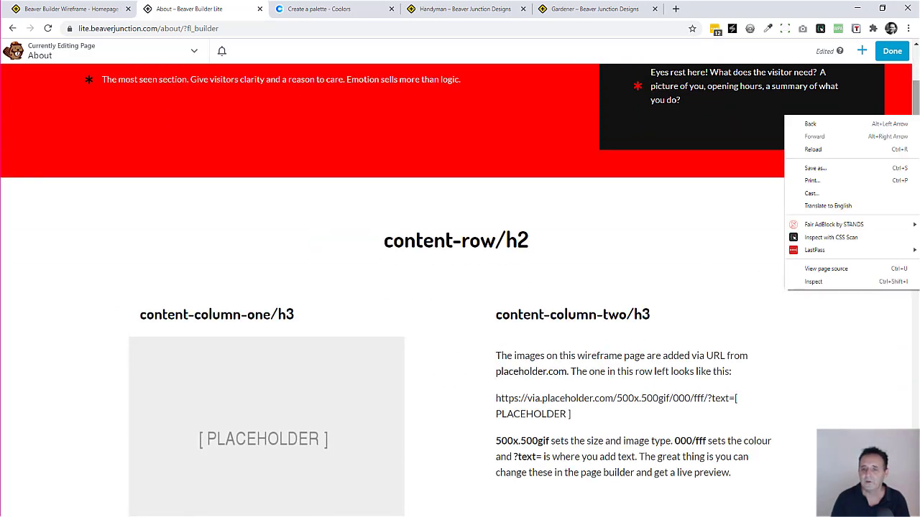
drag(917, 115, 918, 122)
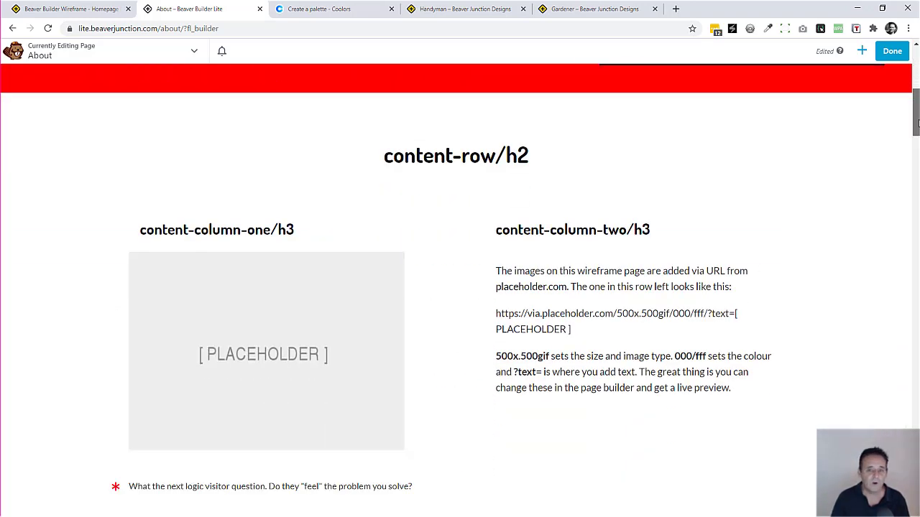
drag(916, 122, 917, 173)
right_click(917, 175)
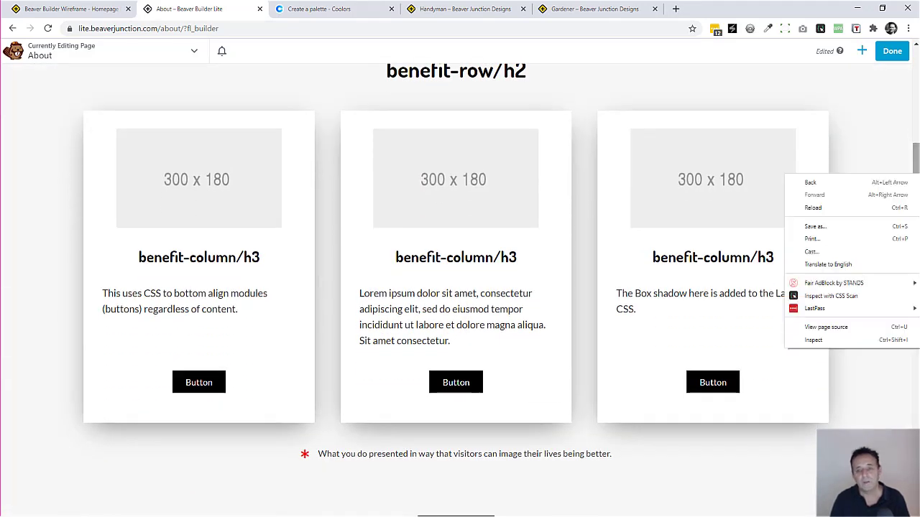
click(798, 207)
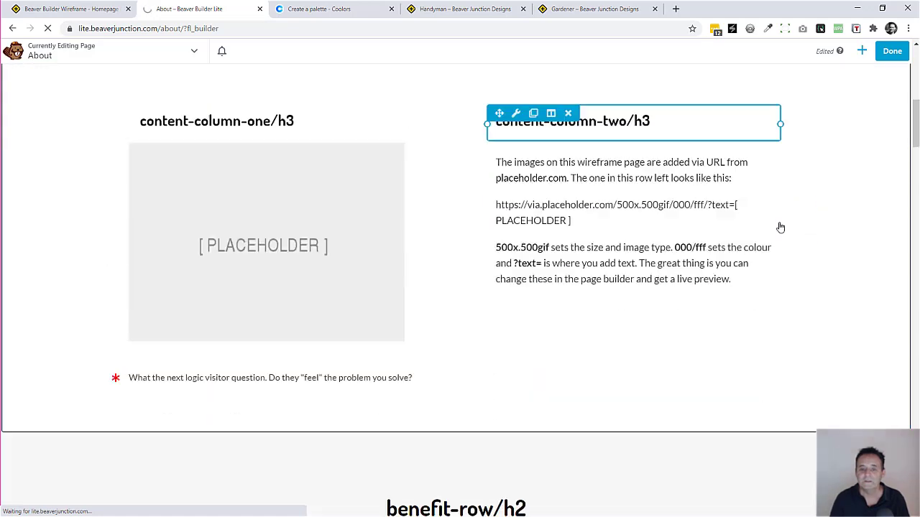
Scroll through the About page from the benefit row to the contact footer and back up.
scroll(819, 227, down, 10)
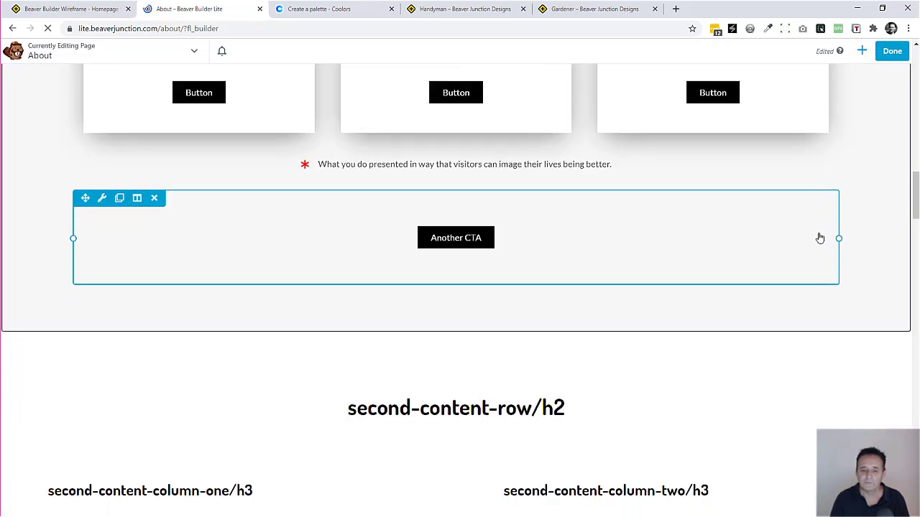
scroll(819, 238, down, 3)
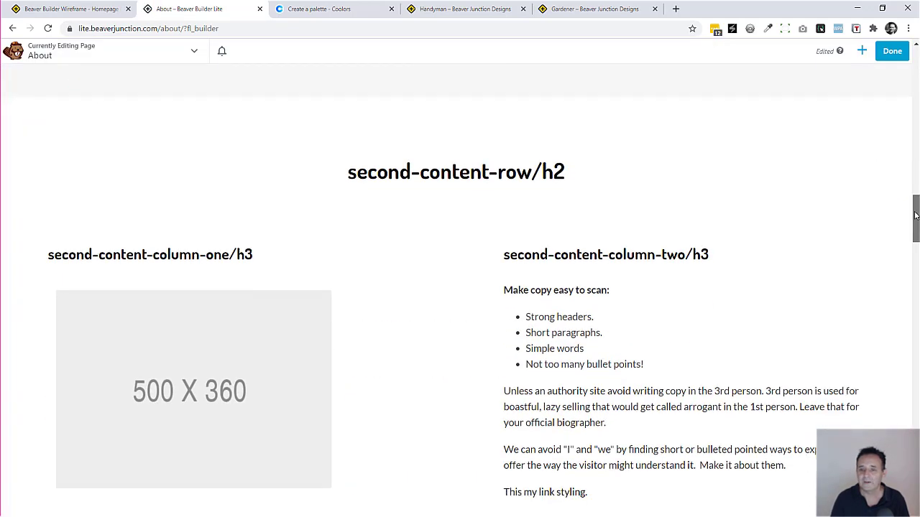
scroll(916, 216, down, 1)
drag(915, 216, 864, 444)
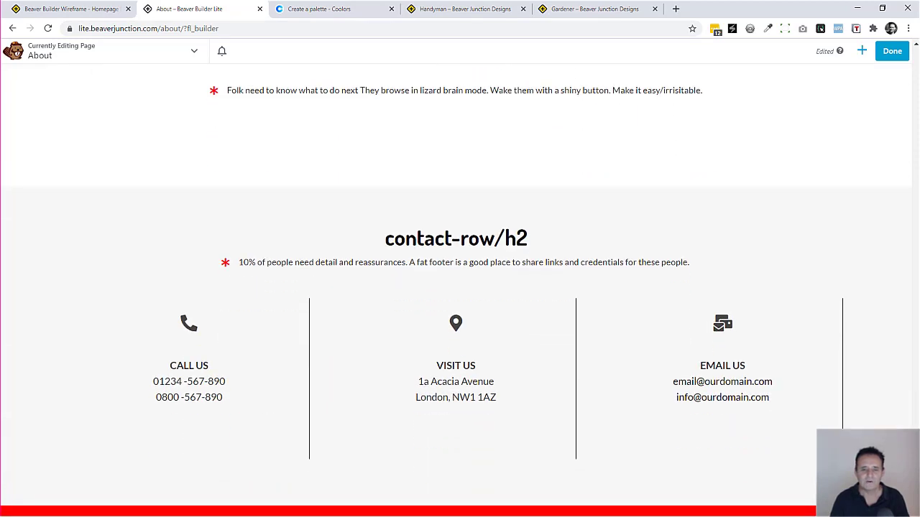
drag(864, 443, 776, 280)
scroll(777, 281, up, 20)
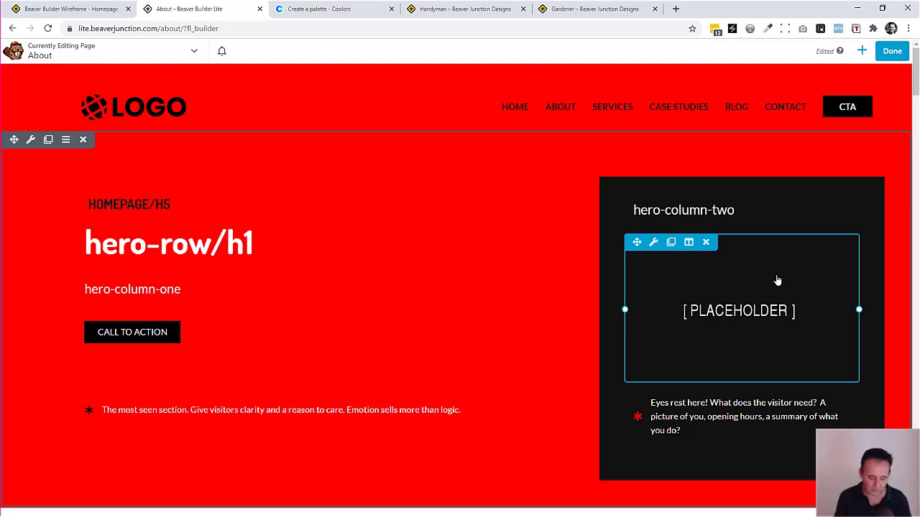
Open the Layout CSS / Javascript editor with Ctrl+Y and reposition its window.
key(ctrl+y)
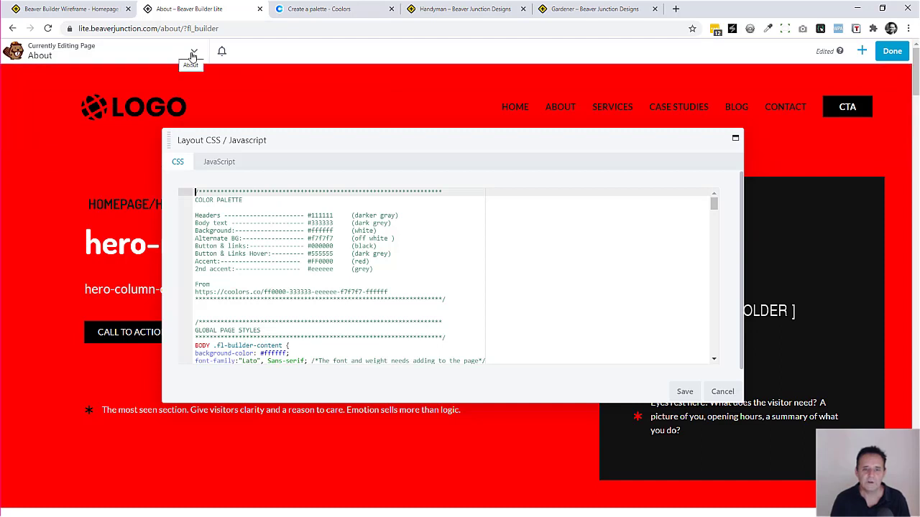
drag(475, 136, 498, 109)
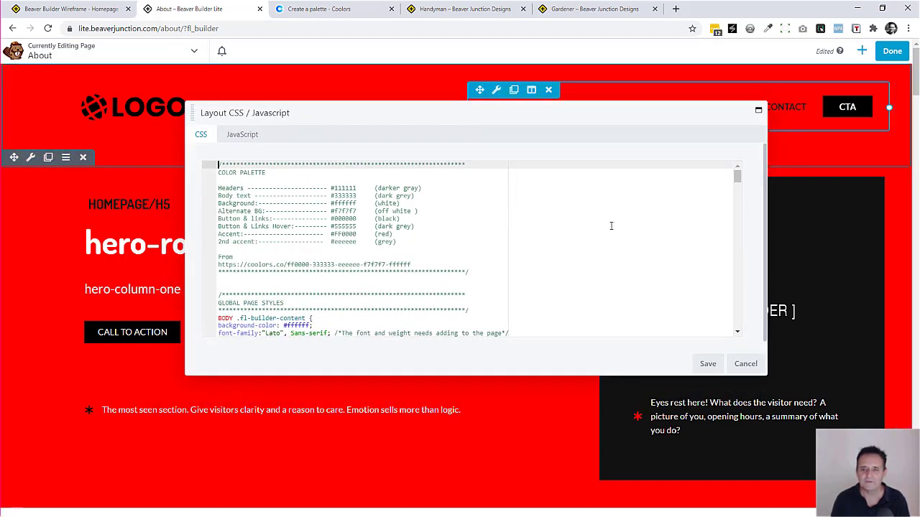
mouse_move(737, 181)
mouse_down()
mouse_move(728, 324)
mouse_move(735, 177)
mouse_up()
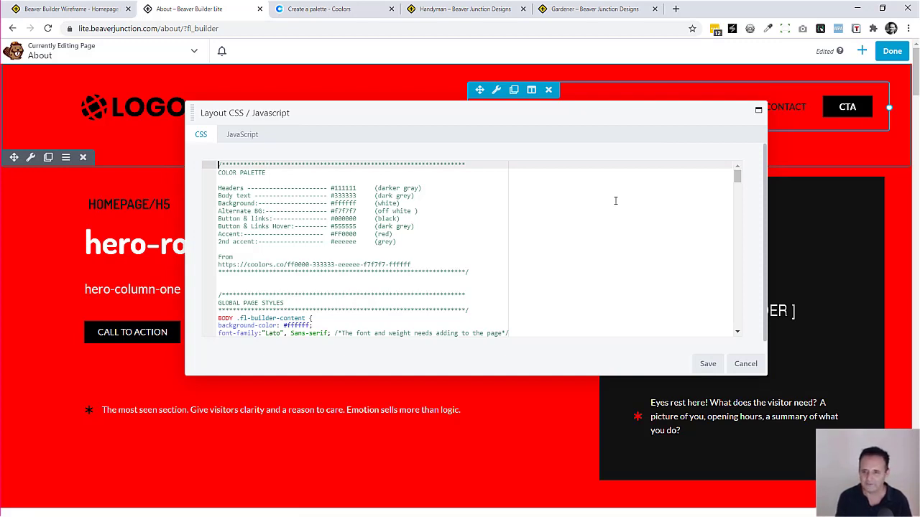
Open and close the CSS search-and-replace box, then view the Coolors palette.
key(ctrl+f)
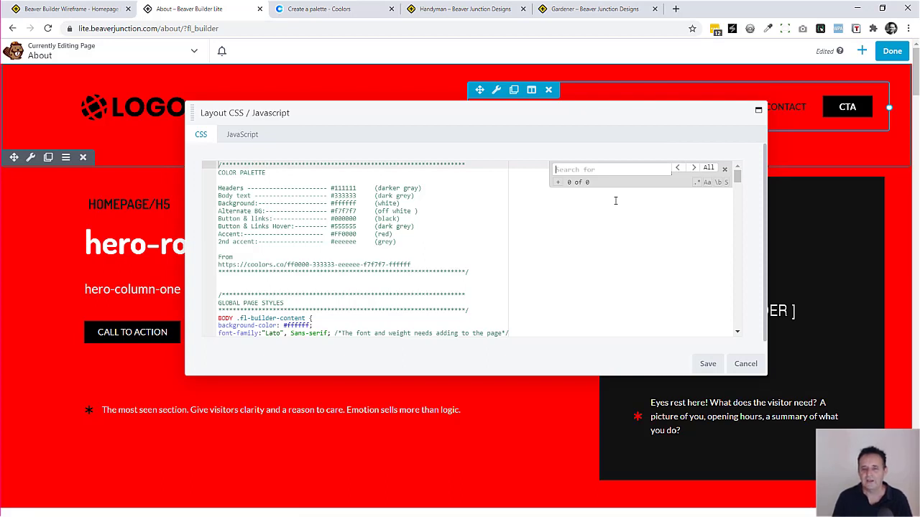
click(558, 181)
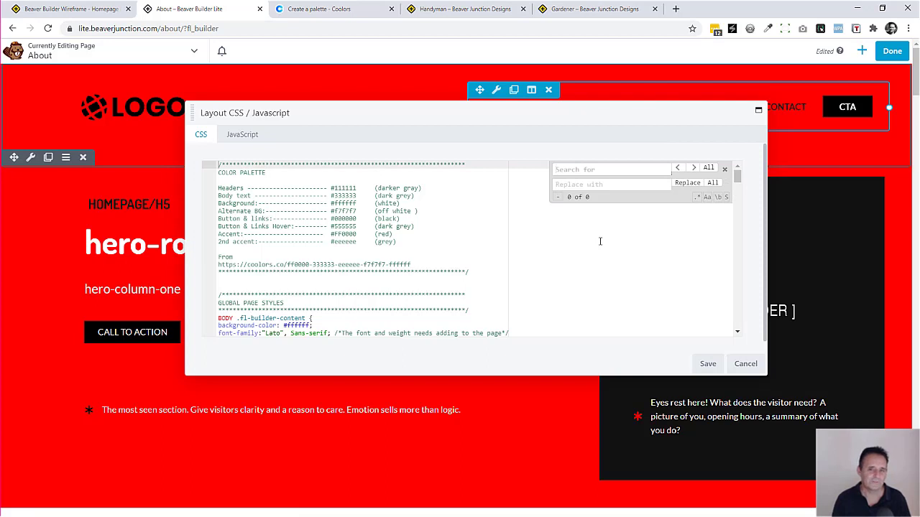
click(439, 250)
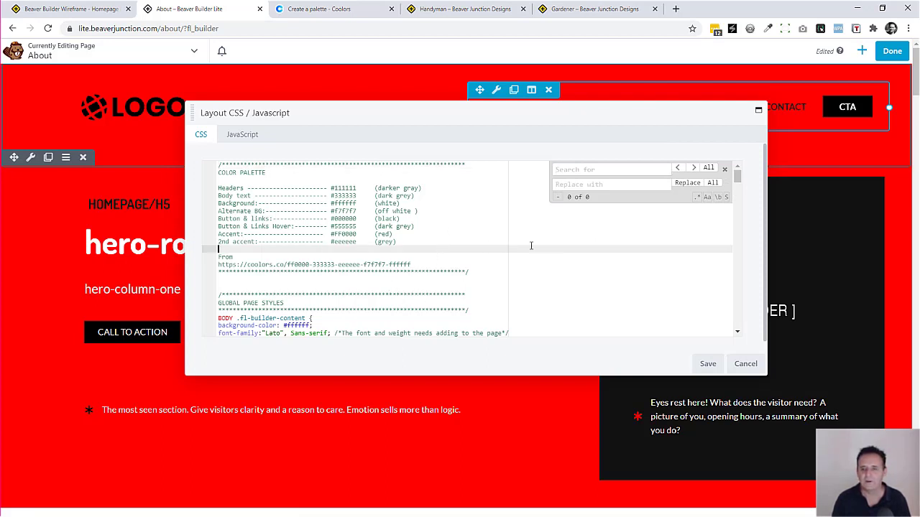
click(724, 169)
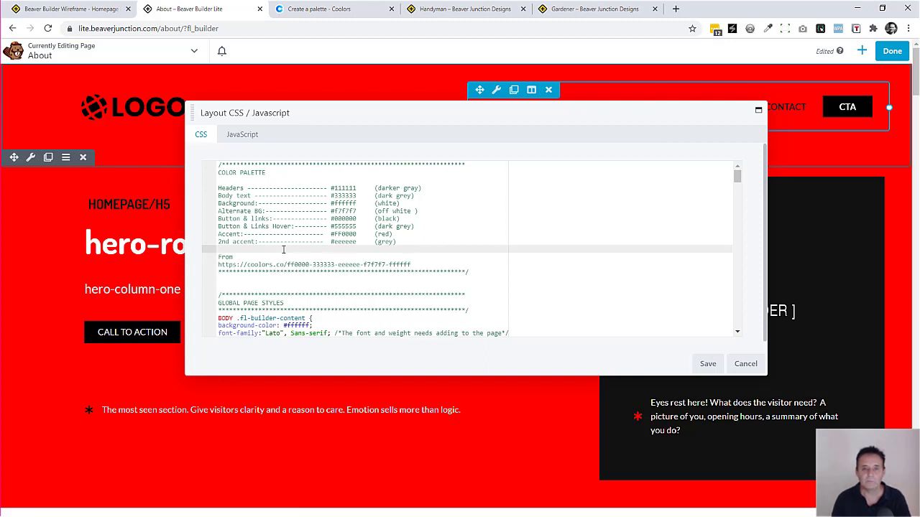
click(339, 10)
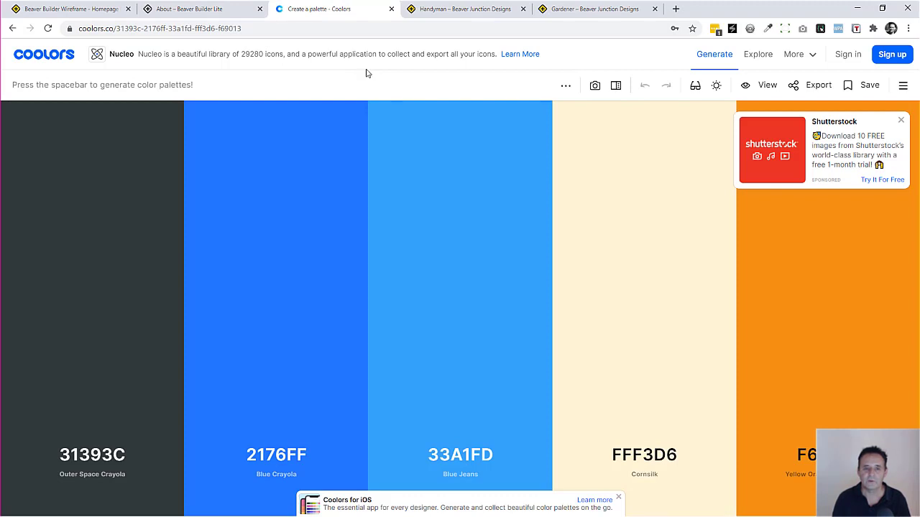
Back in the Layout CSS, place the caret on the Accent #FF0000 value and open find.
click(191, 10)
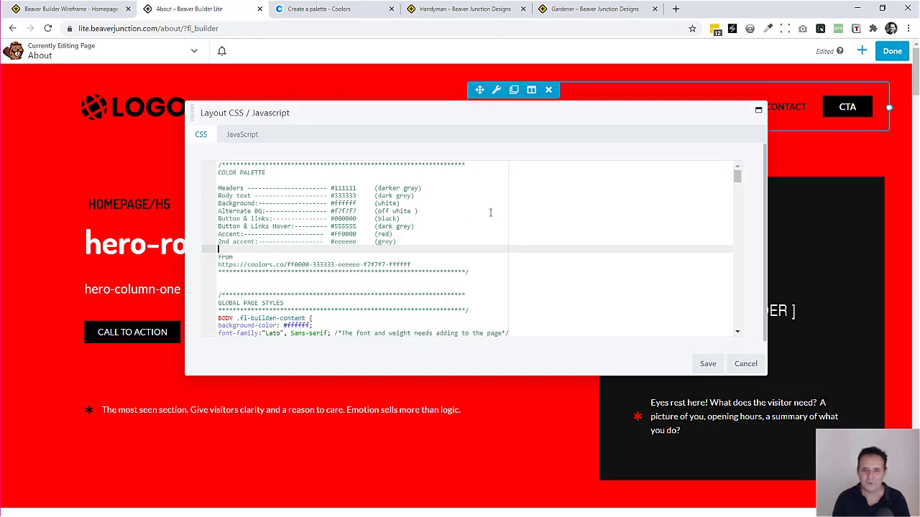
click(530, 240)
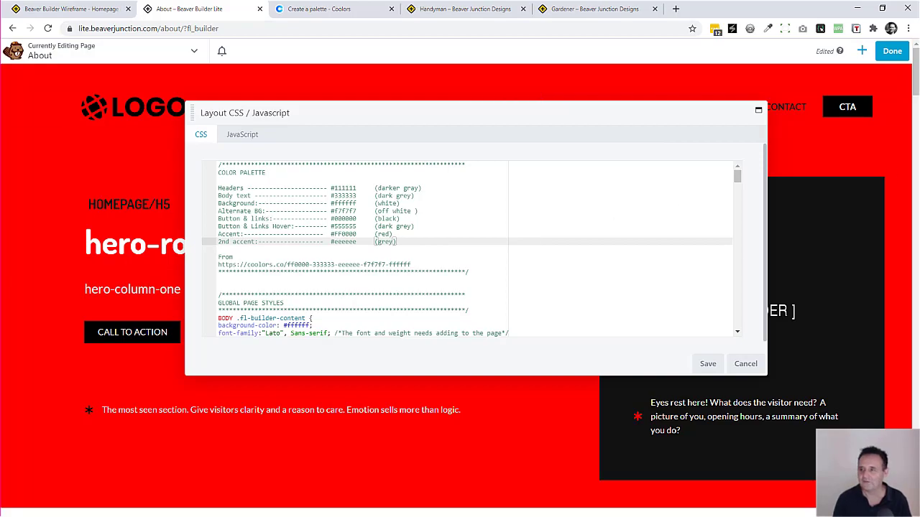
click(918, 396)
drag(918, 396, 917, 79)
click(458, 233)
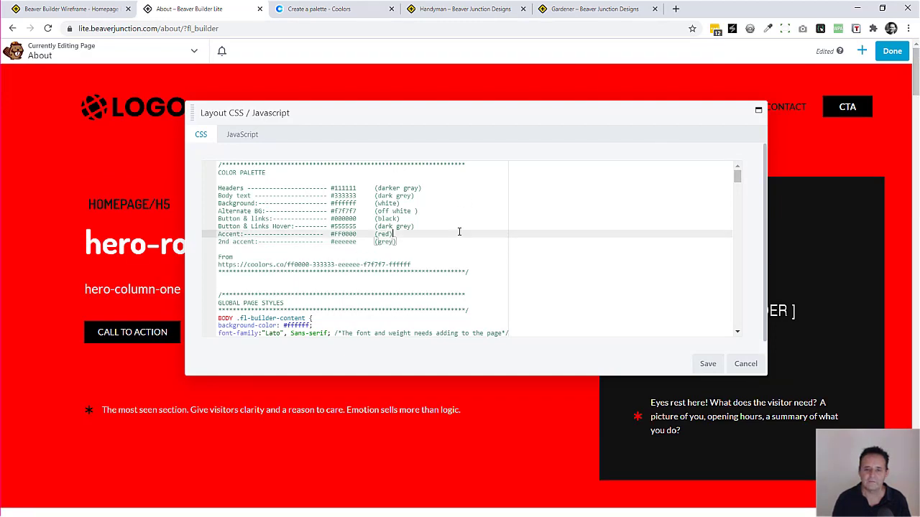
click(351, 227)
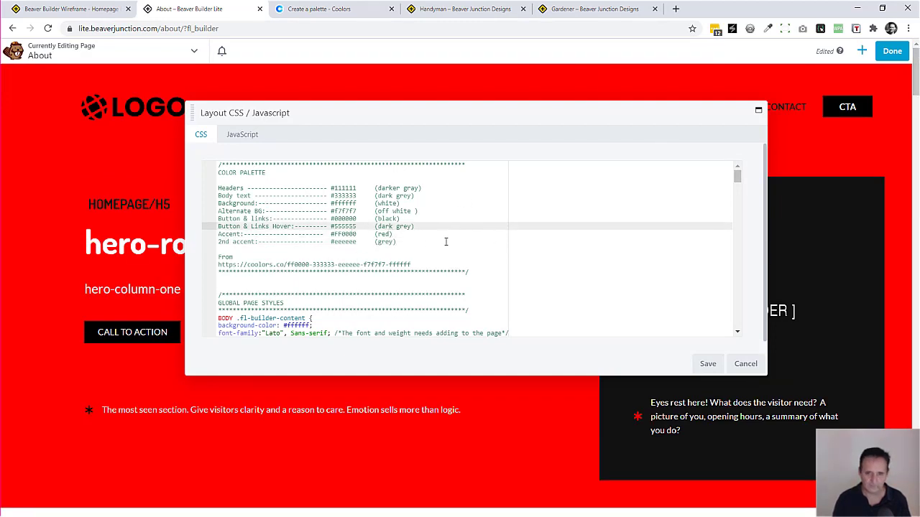
key(Down)
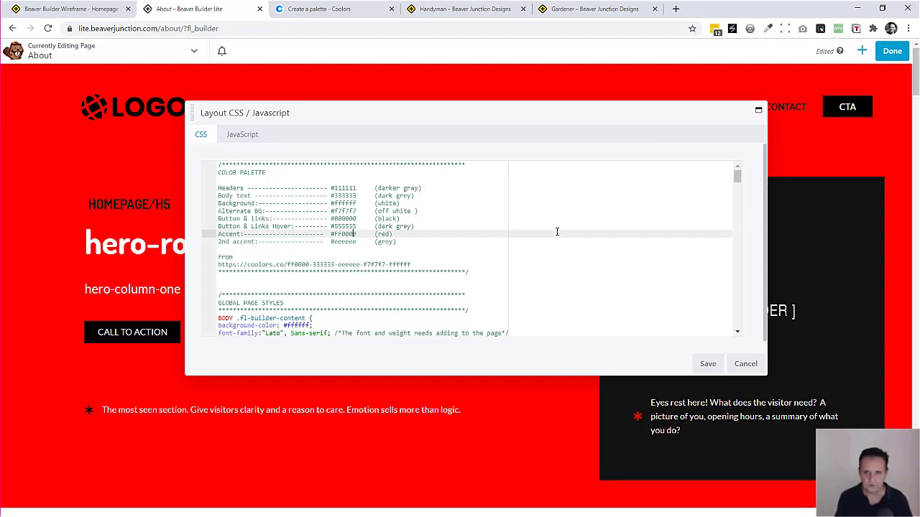
key(ctrl+f)
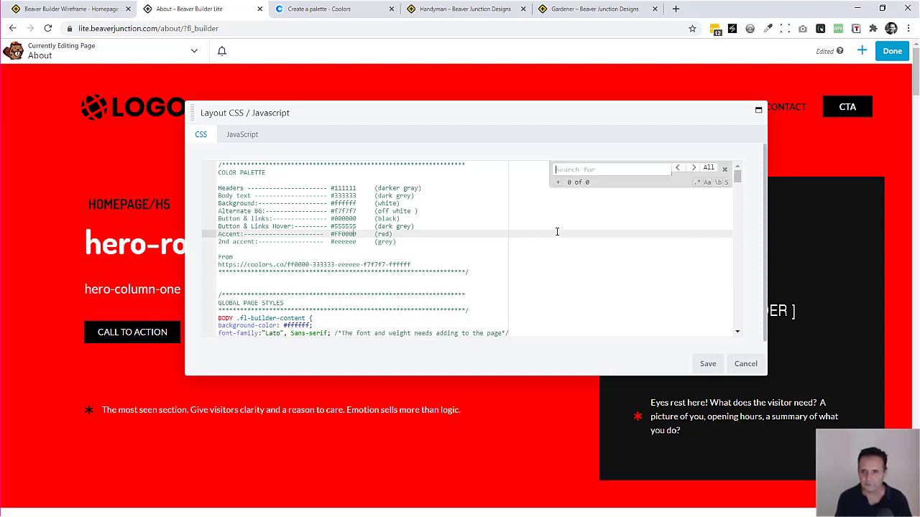
Expand find to replace and search the CSS for the accent colour FF0000.
click(559, 184)
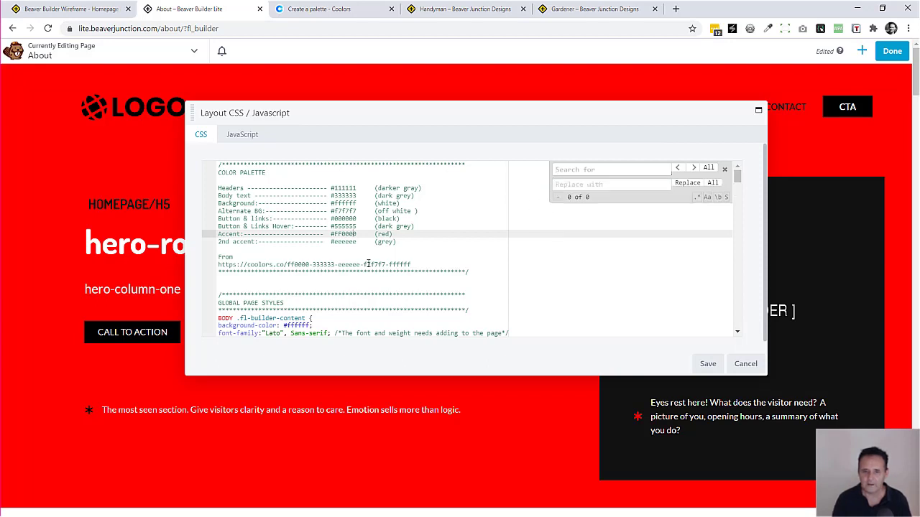
double_click(344, 234)
key(ctrl+c)
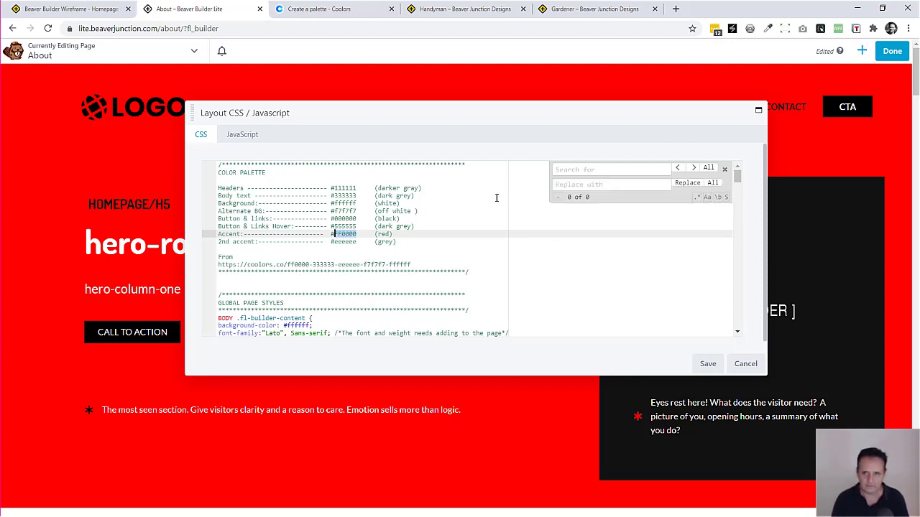
click(564, 170)
key(ctrl+v)
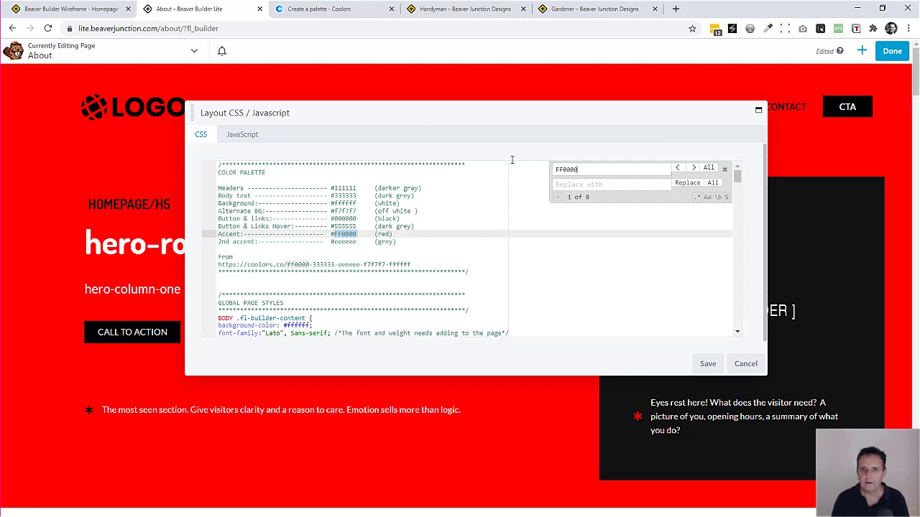
Copy 2176FF from Coolors as the replacement and replace all FF0000 occurrences.
click(309, 10)
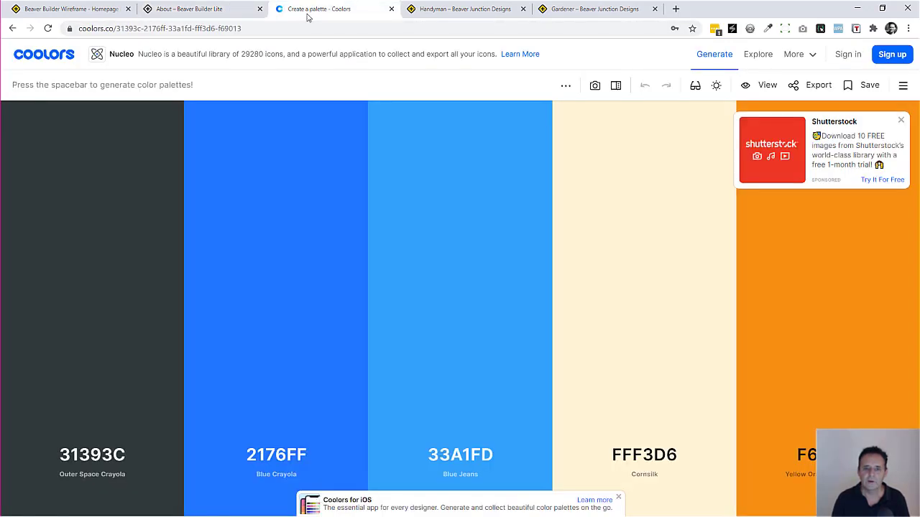
click(265, 457)
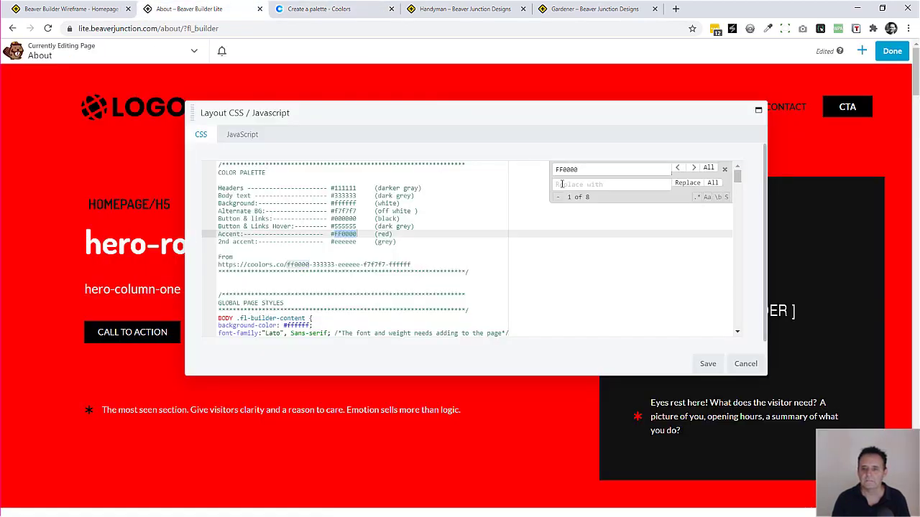
text(2176FF)
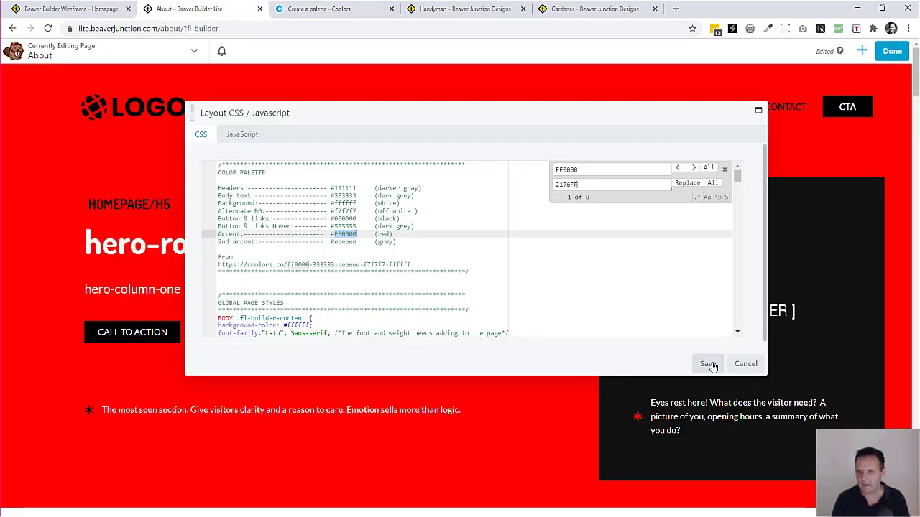
click(712, 183)
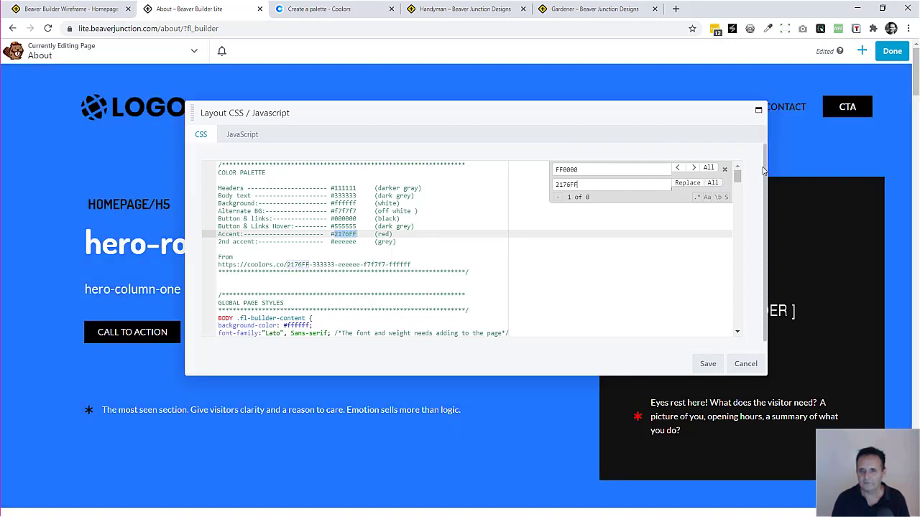
scroll(911, 105, down, 15)
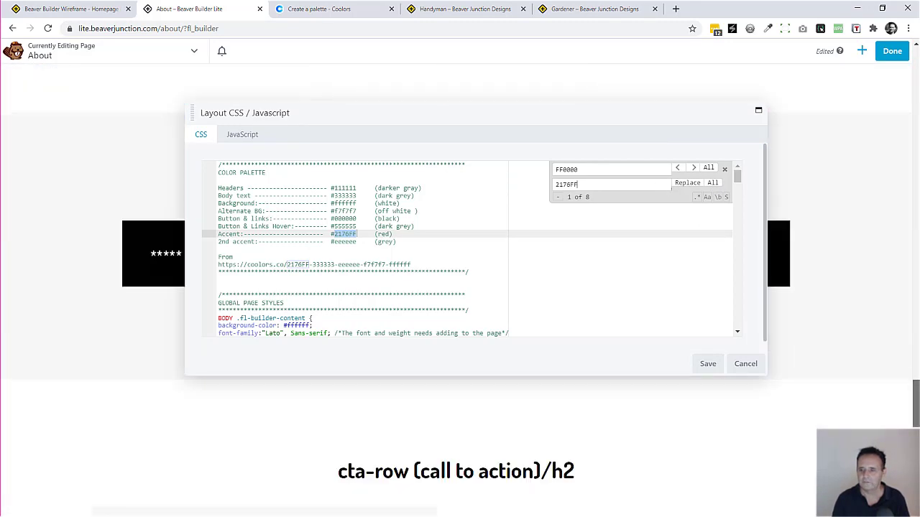
scroll(894, 97, up, 20)
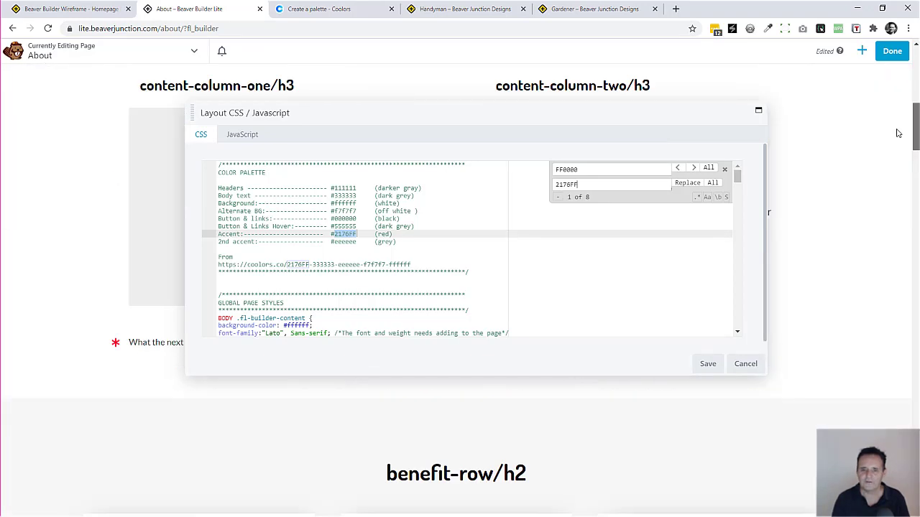
scroll(894, 97, up, 3)
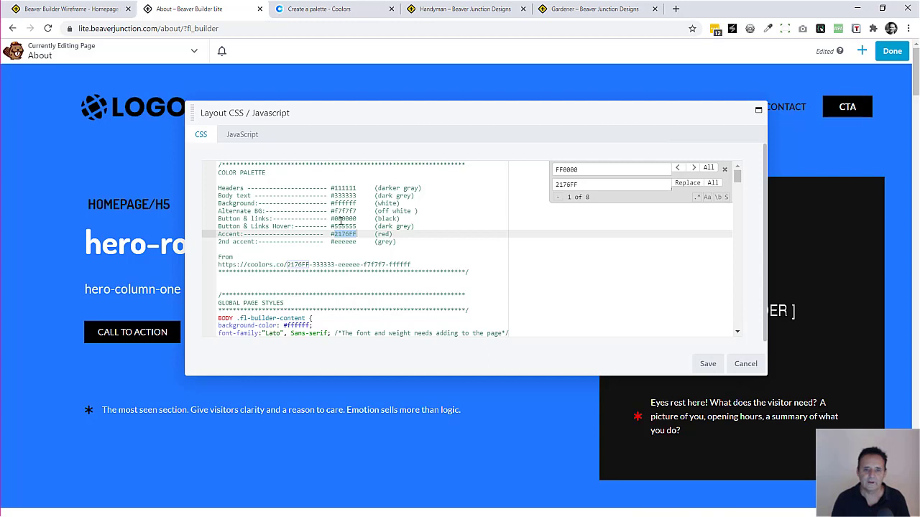
Search the CSS for the black button and link colour 000000.
click(343, 218)
double_click(343, 218)
key(ctrl+c)
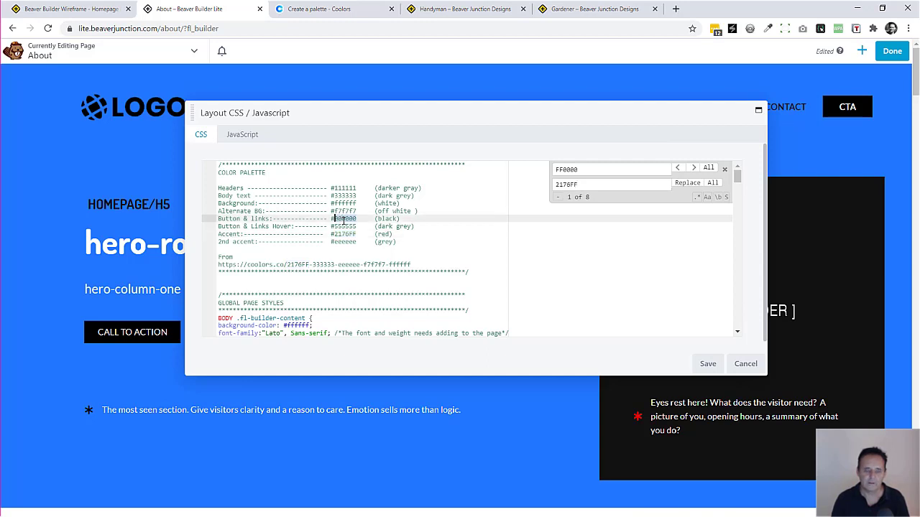
drag(588, 168, 542, 171)
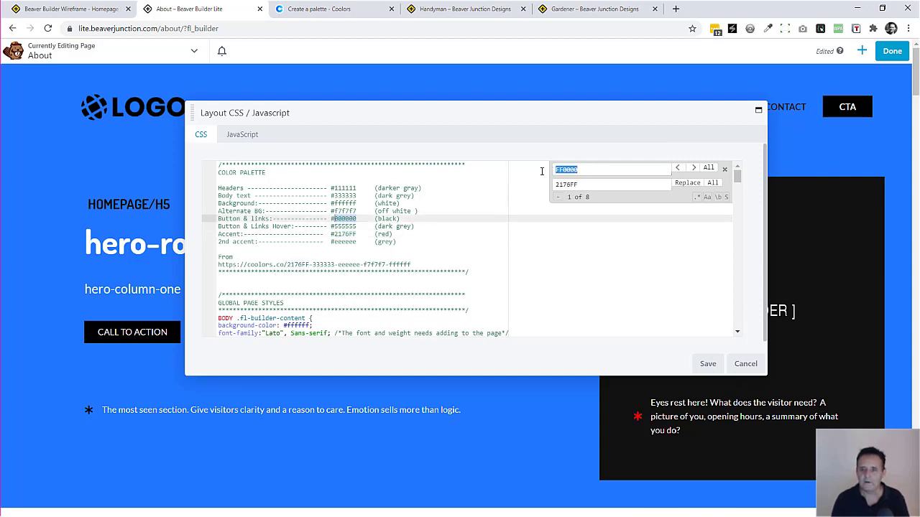
key(ctrl+v)
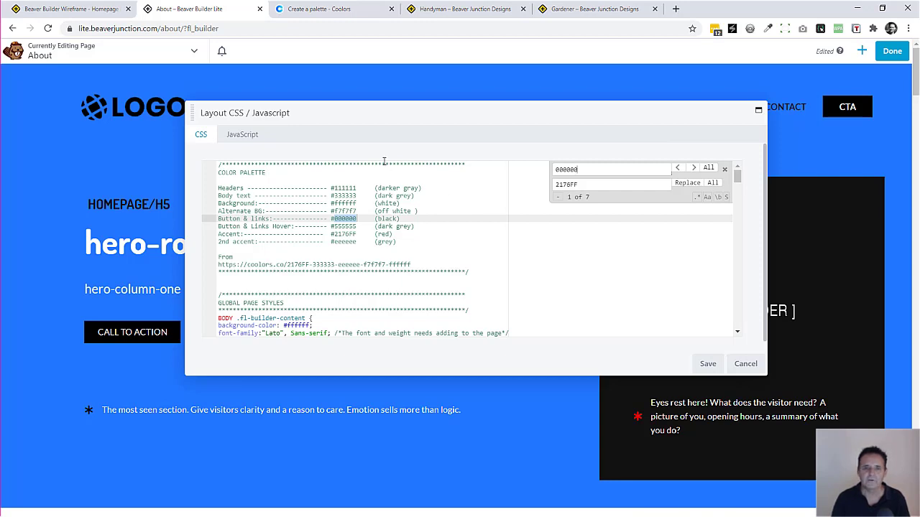
Copy orange F69013 from Coolors as the replacement and replace all 000000.
click(323, 8)
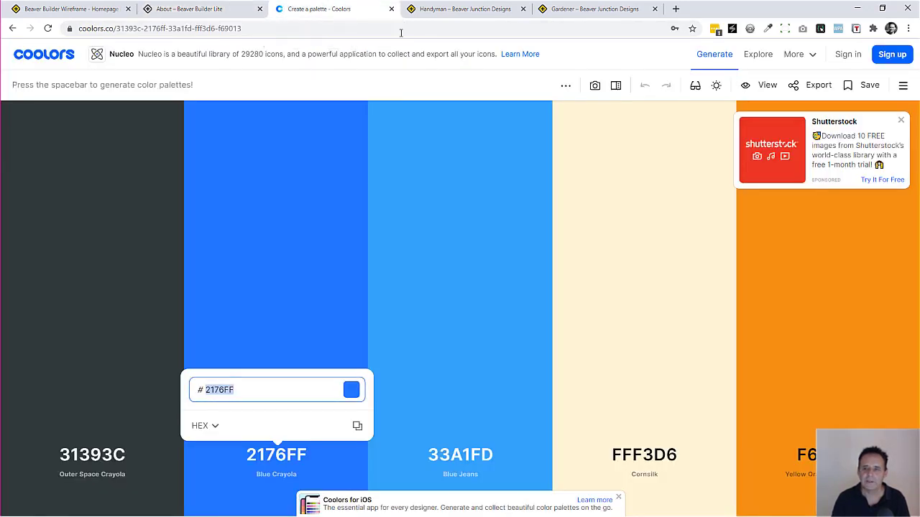
click(808, 456)
key(ctrl+c)
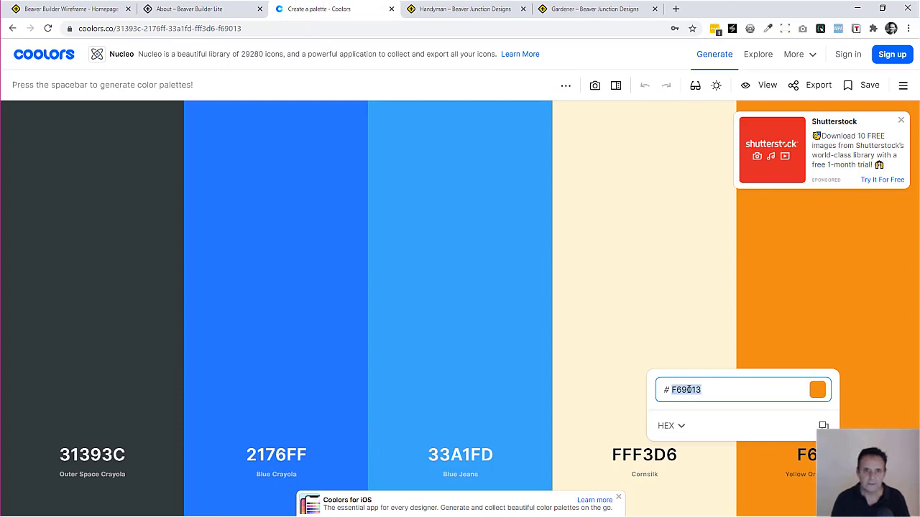
click(218, 12)
double_click(586, 183)
key(ctrl+v)
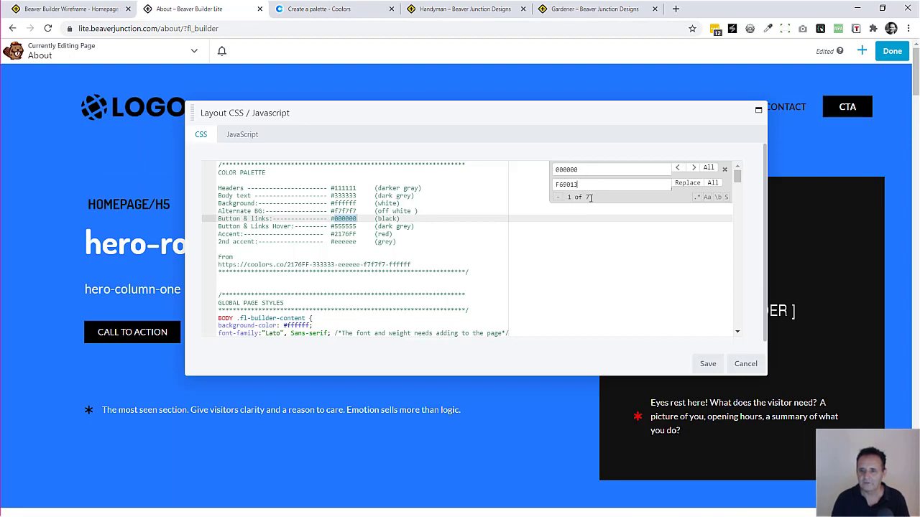
click(711, 183)
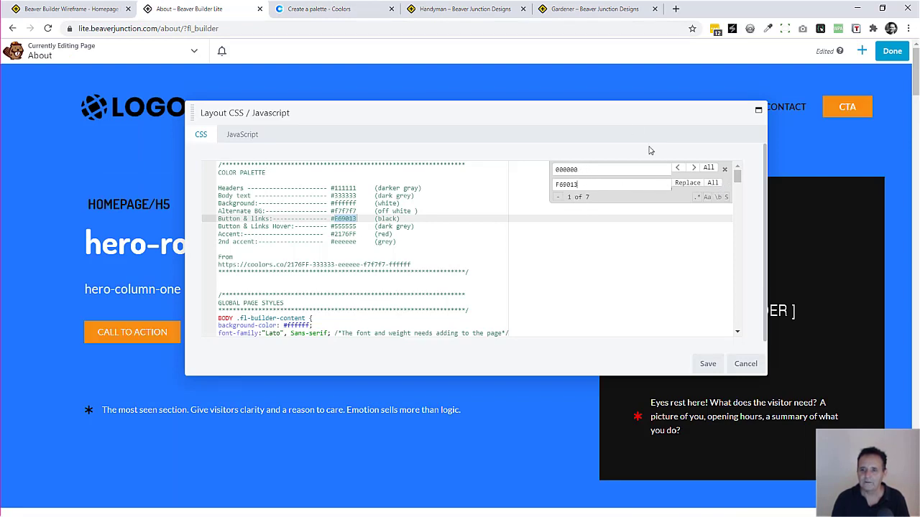
drag(627, 113, 640, 204)
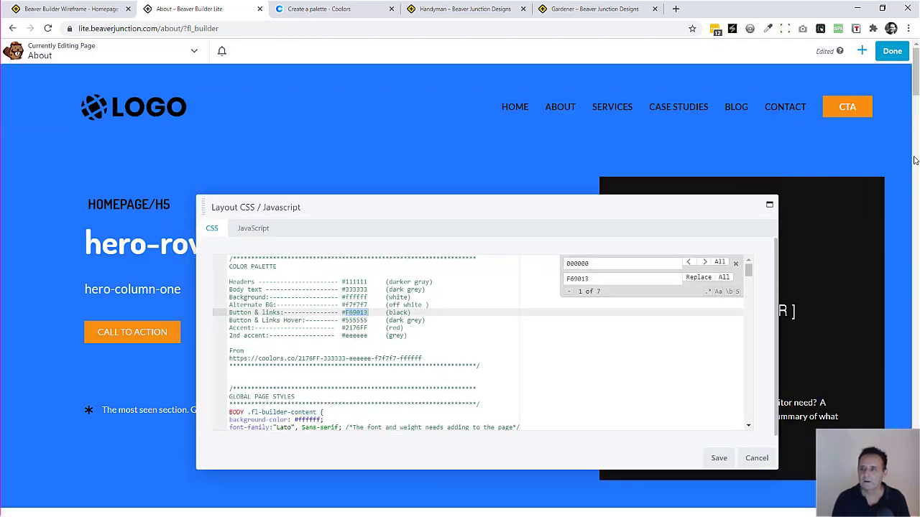
Copy Cornsilk FFF3D6 from Coolors and paste it over F69013 in the Replace field.
scroll(640, 204, down, 5)
drag(916, 337, 917, 467)
scroll(887, 345, up, 20)
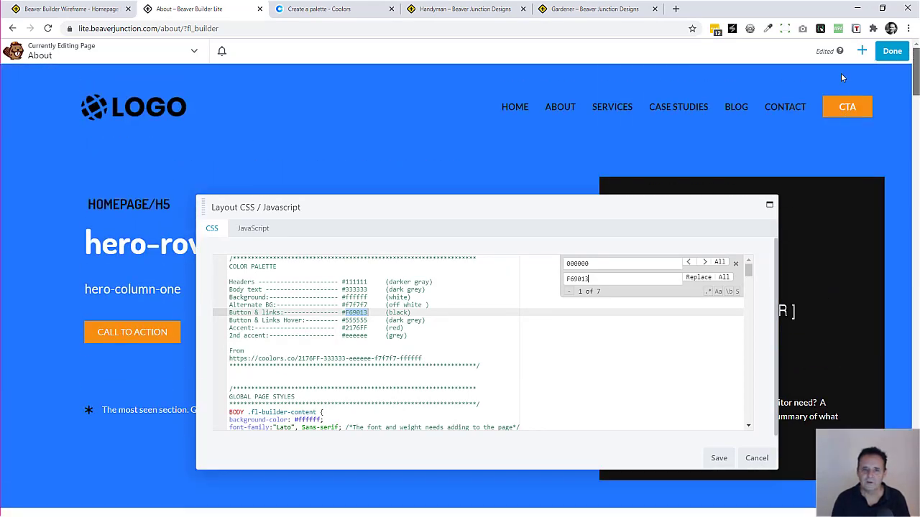
click(309, 9)
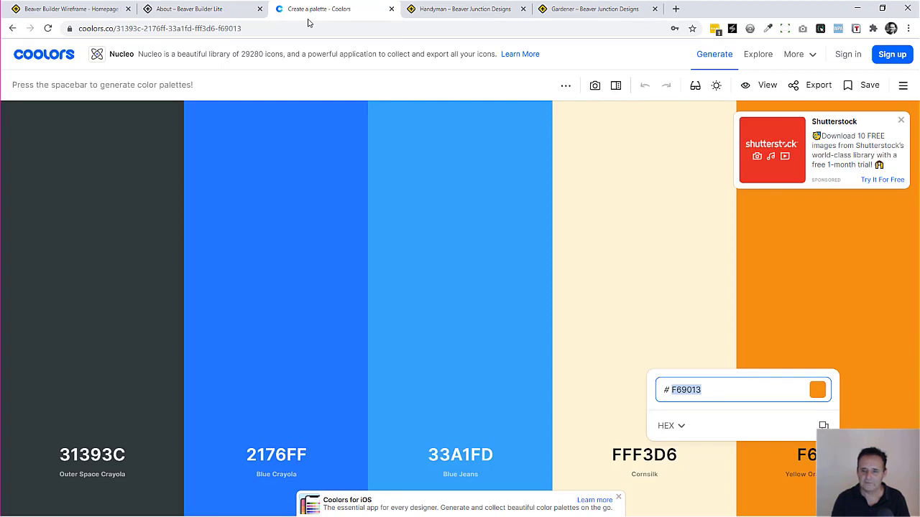
mouse_move(623, 281)
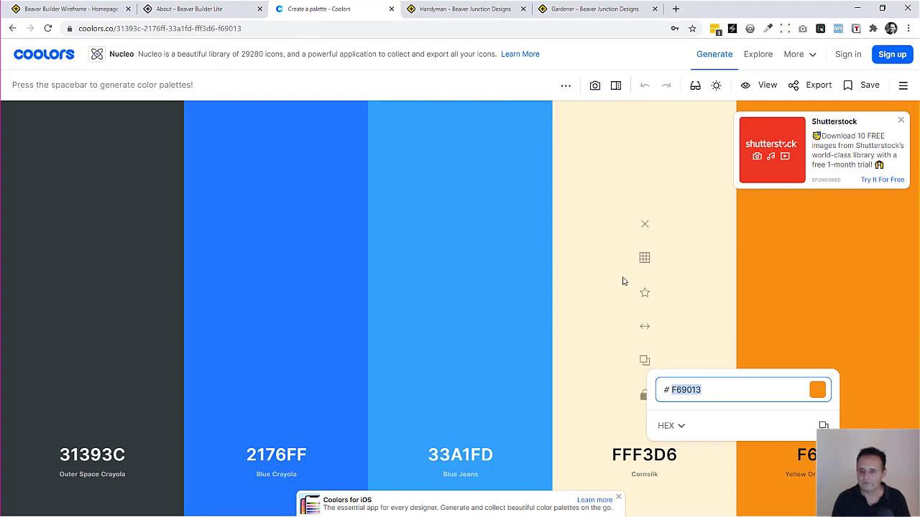
click(650, 454)
key(ctrl+c)
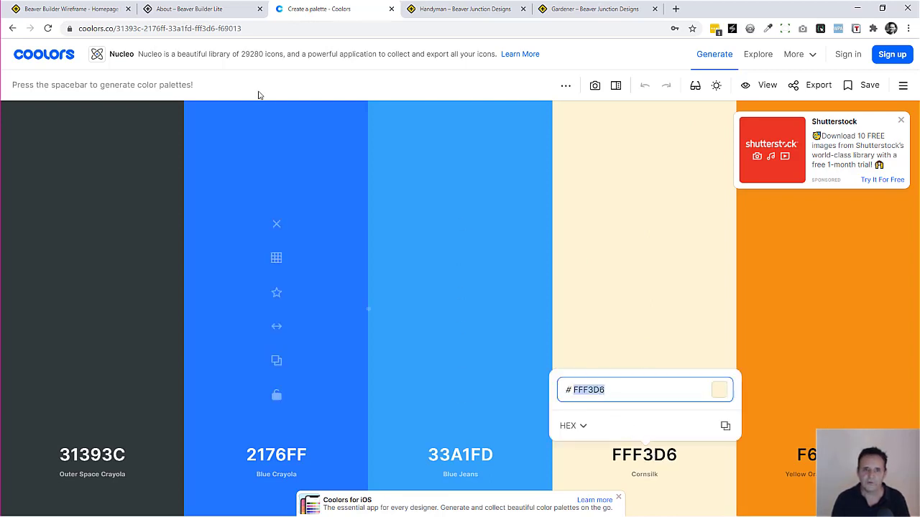
click(207, 8)
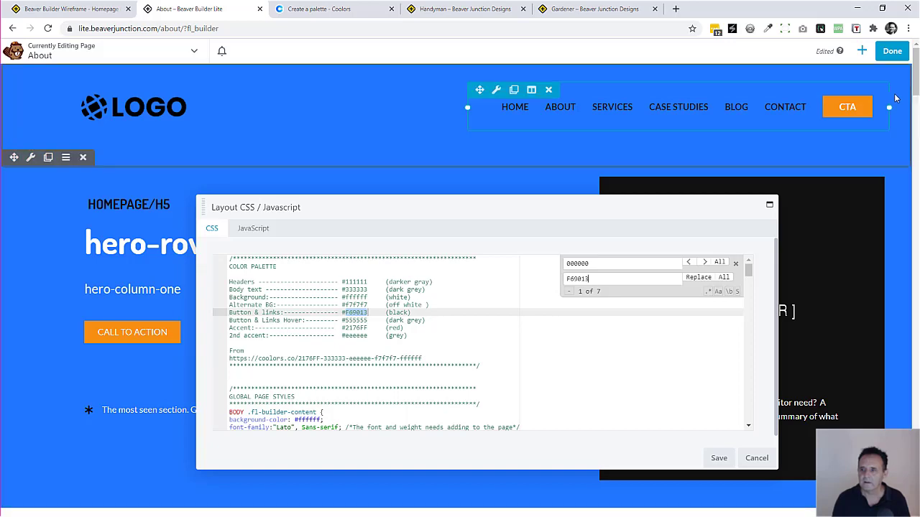
scroll(132, 256, down, 10)
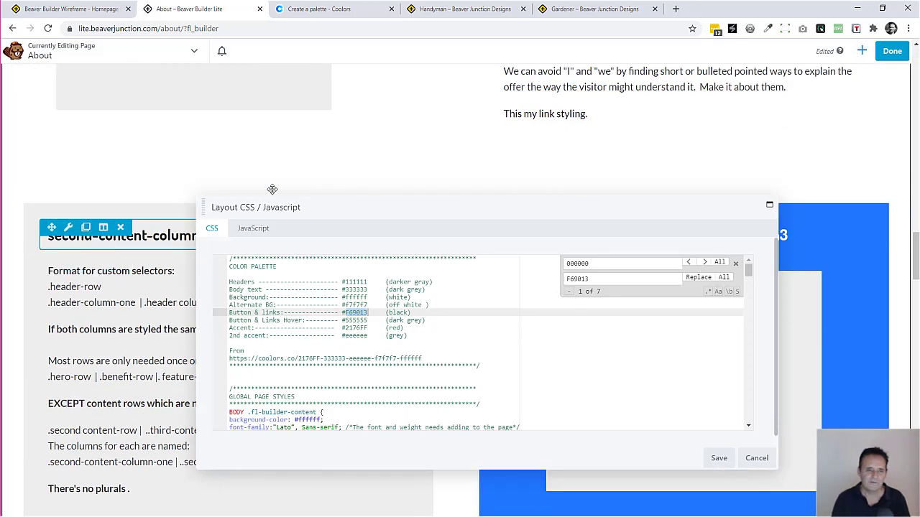
drag(915, 247, 898, 57)
drag(611, 280, 550, 288)
key(ctrl+v)
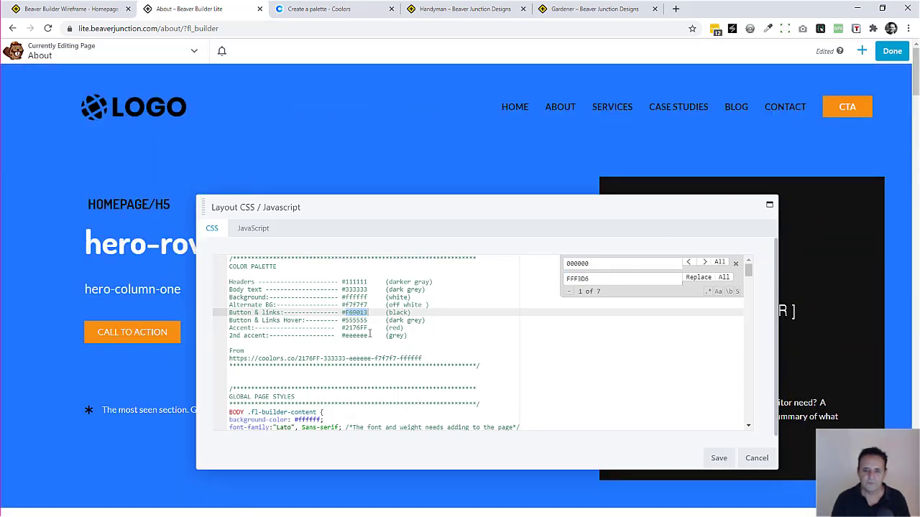
Search for the grey 2nd accent eeeeee and replace all with FFF3D6.
double_click(361, 335)
key(ctrl+c)
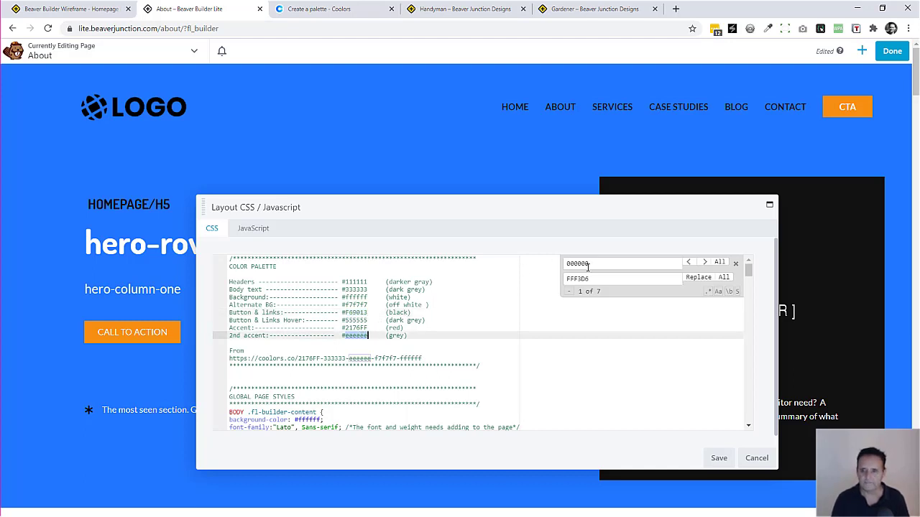
drag(589, 264, 557, 265)
key(ctrl+v)
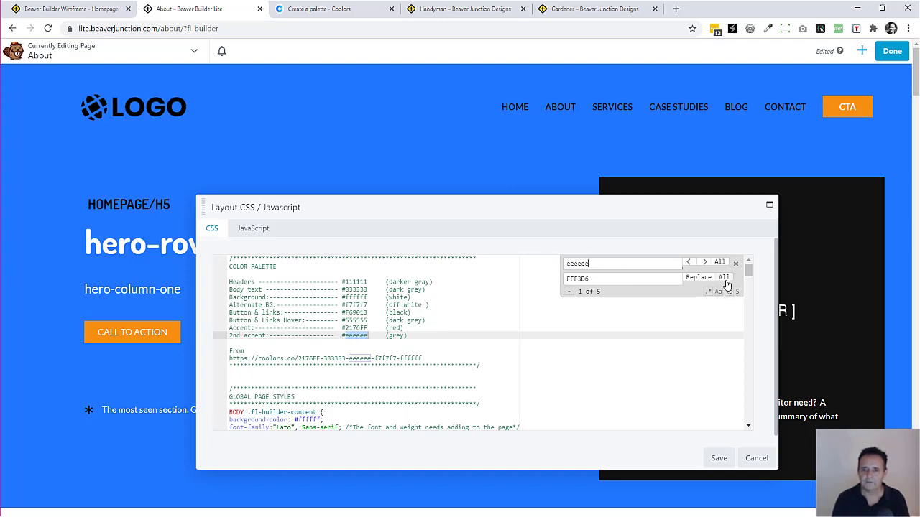
drag(916, 86, 913, 284)
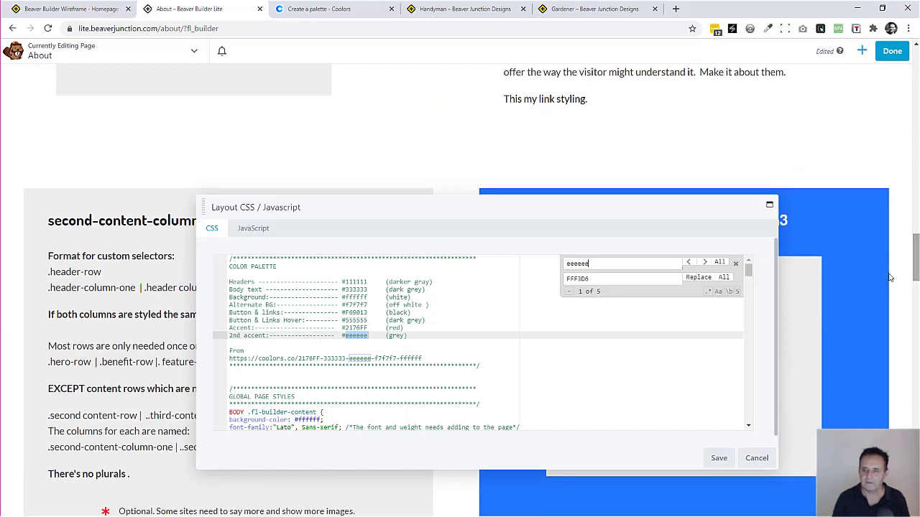
click(724, 279)
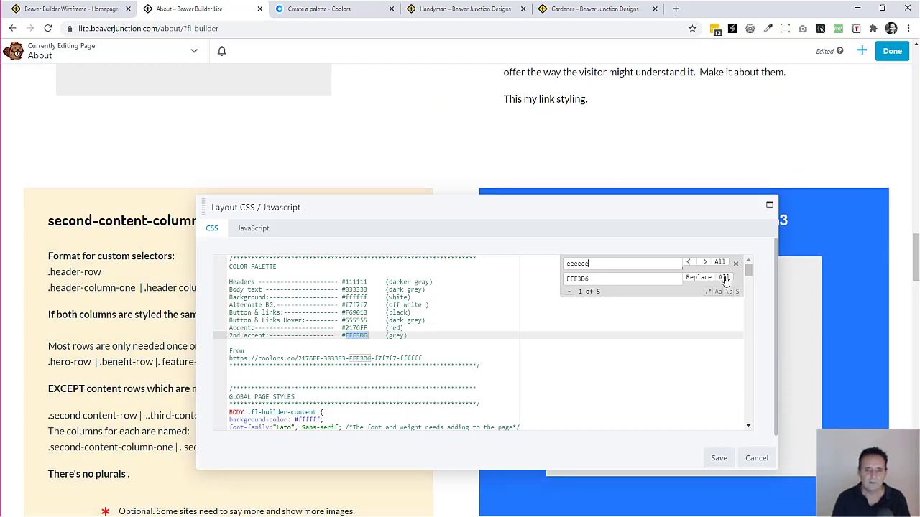
Scroll the page to review the new cream testimonial and feature backgrounds.
drag(911, 244, 916, 382)
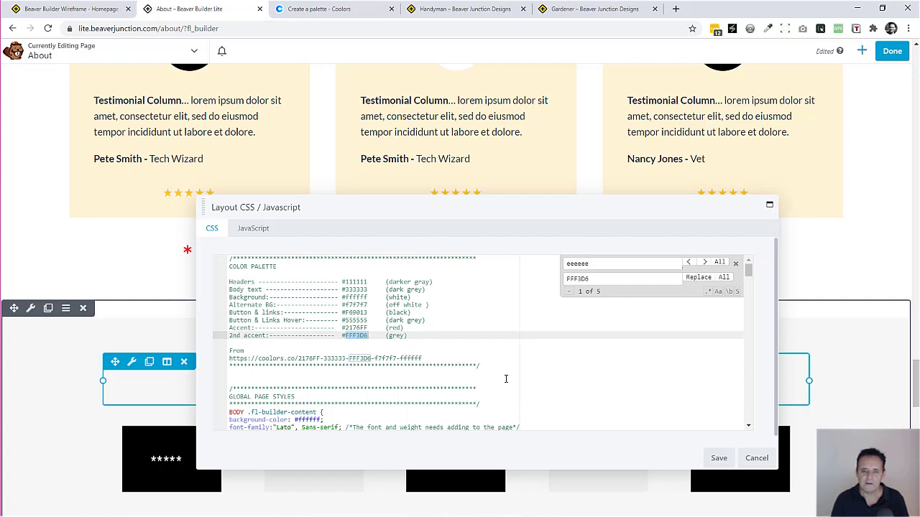
scroll(79, 302, down, 2)
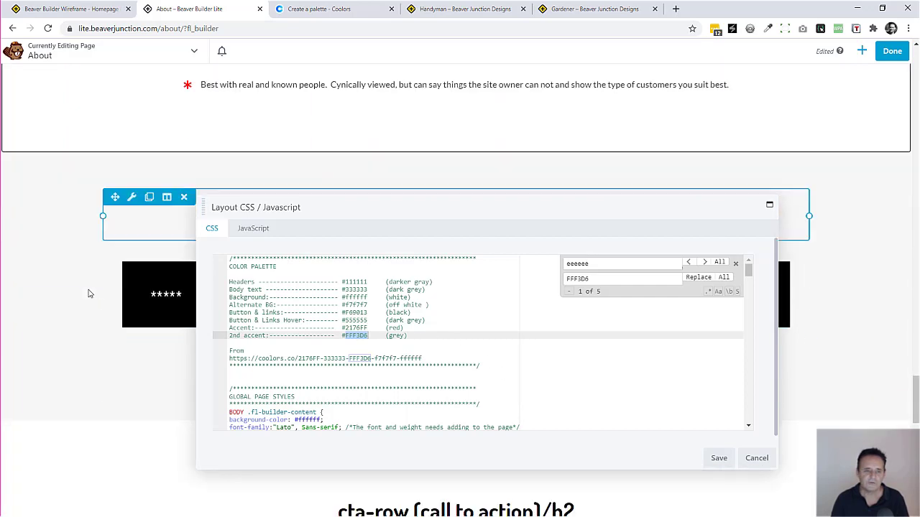
scroll(82, 365, down, 2)
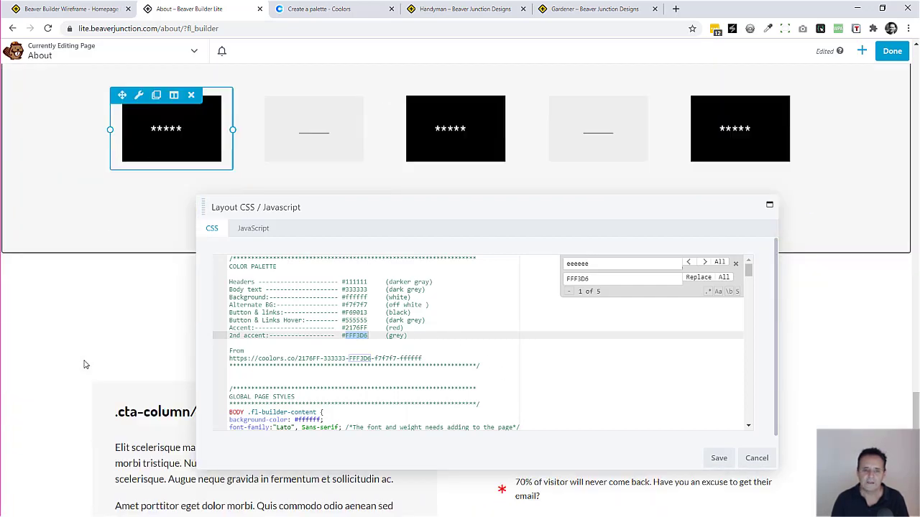
scroll(83, 365, up, 5)
scroll(83, 365, up, 10)
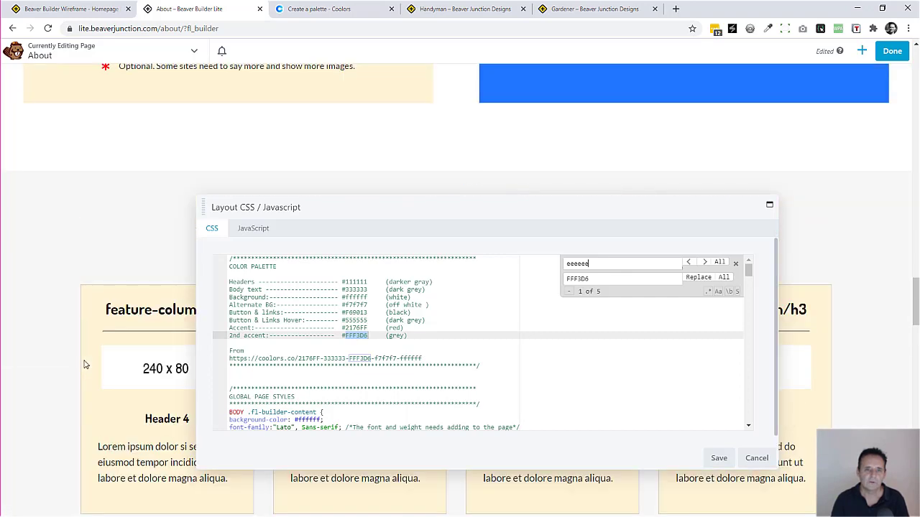
scroll(83, 365, up, 9)
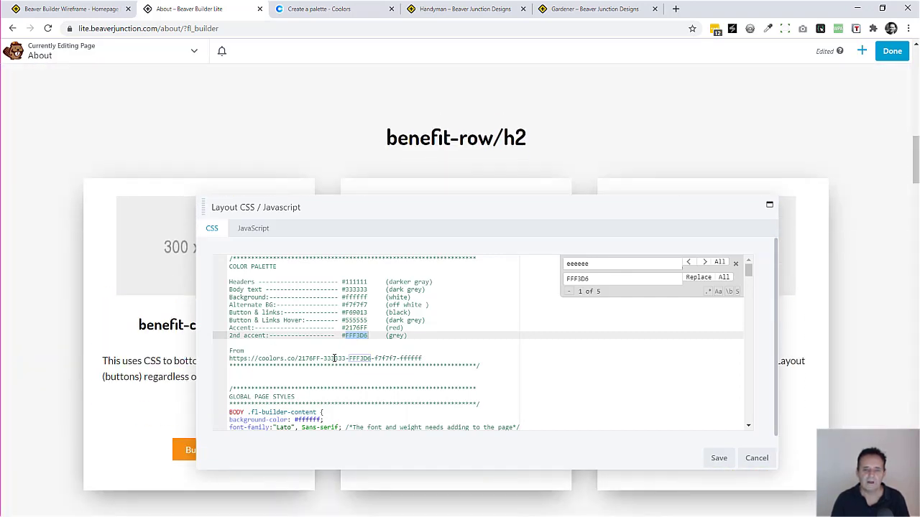
Replace every f7f7f7 in the Layout CSS with 31393C, taken from the Coolors palette.
double_click(360, 305)
key(ctrl+c)
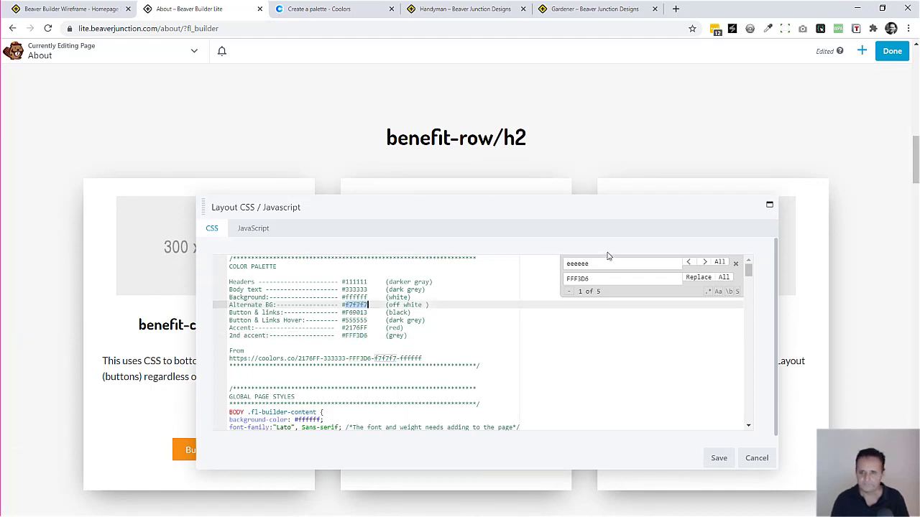
drag(603, 263, 552, 263)
key(ctrl+v)
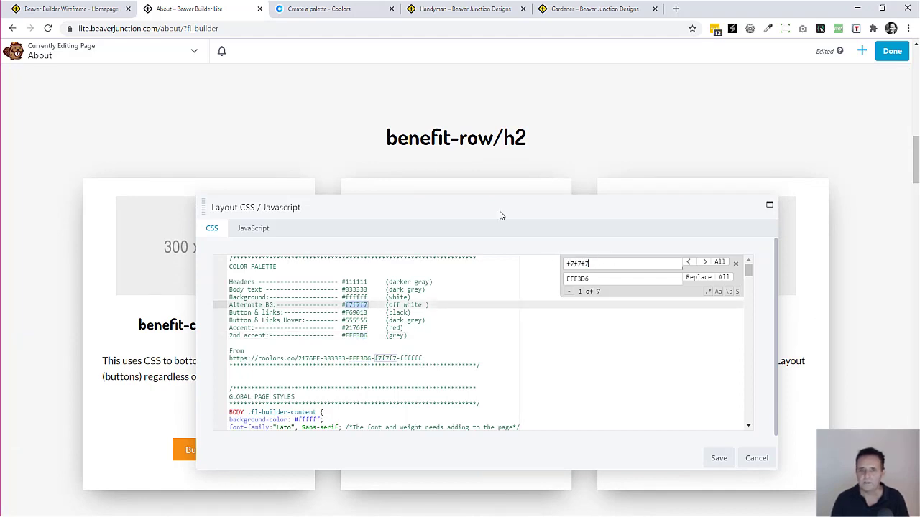
click(307, 12)
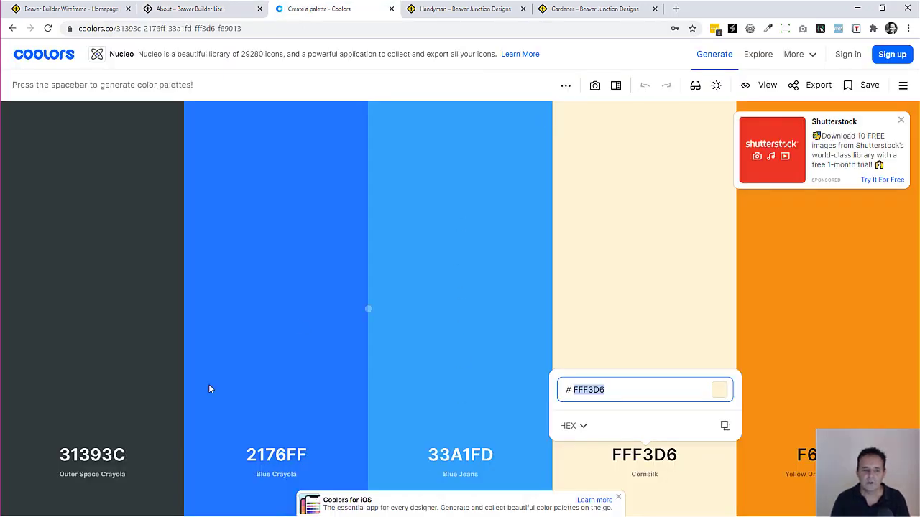
click(91, 454)
key(ctrl+c)
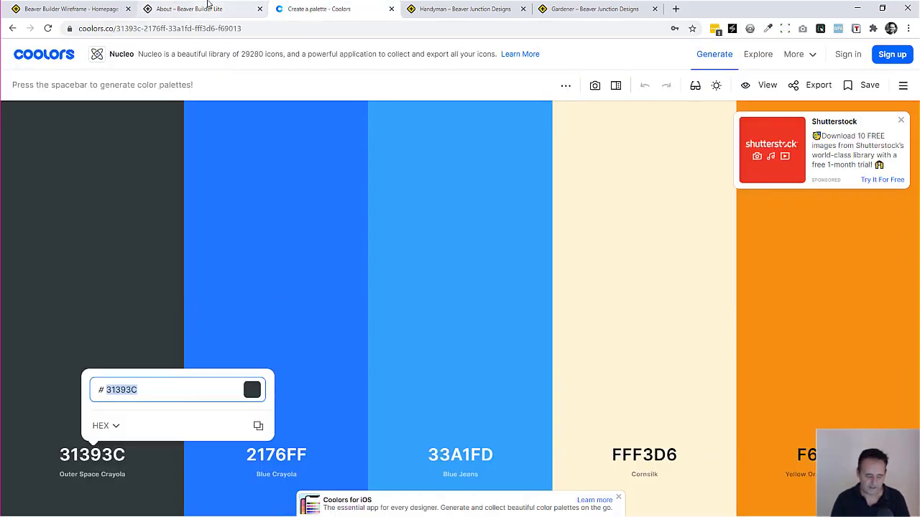
click(207, 9)
double_click(572, 281)
key(ctrl+v)
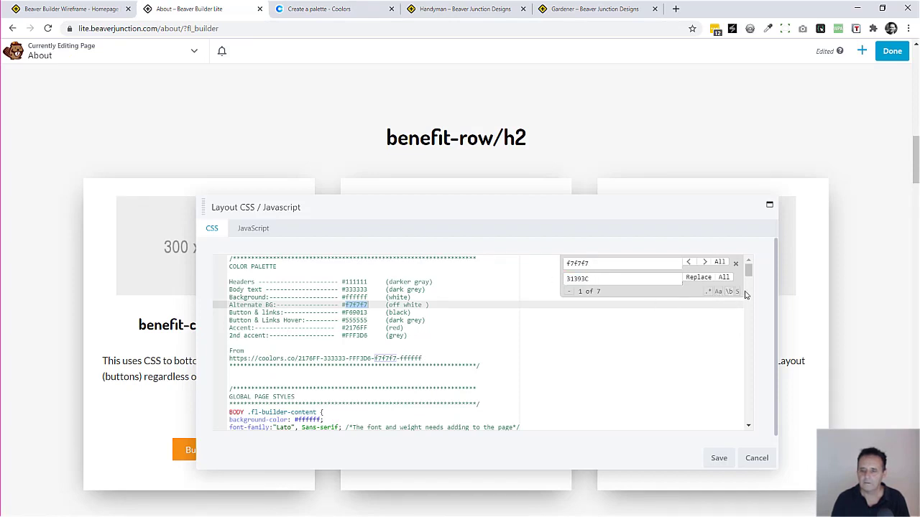
click(723, 278)
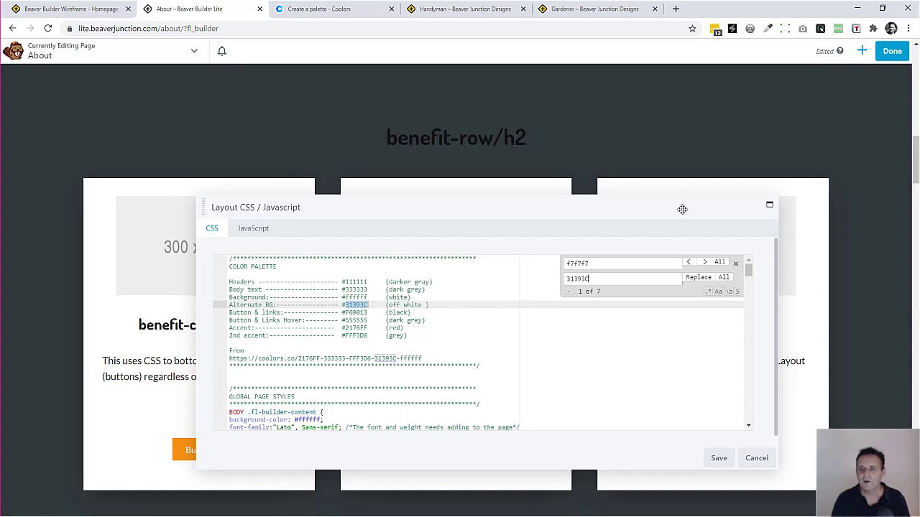
Empty the search and replacement fields and close the find-and-replace panel.
drag(623, 207, 539, 377)
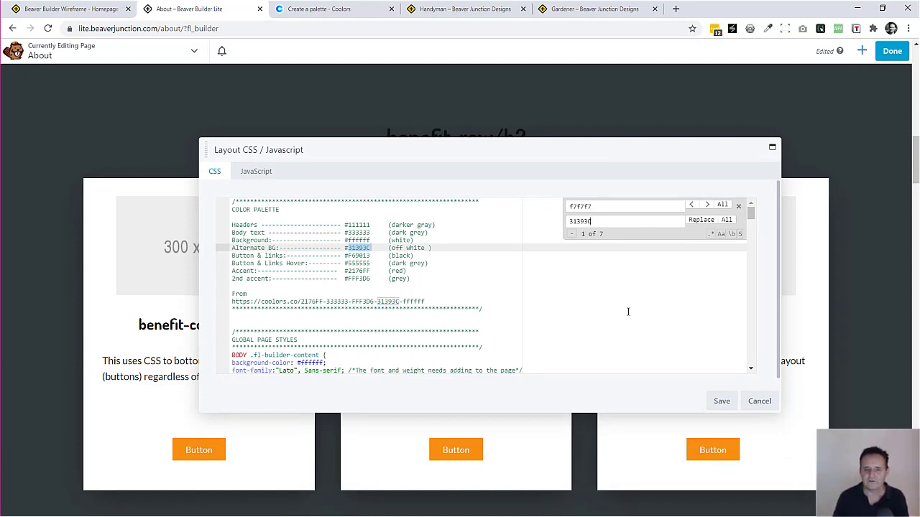
click(665, 298)
key(ctrl+f)
key(BackSpace)
drag(595, 222, 561, 222)
key(BackSpace)
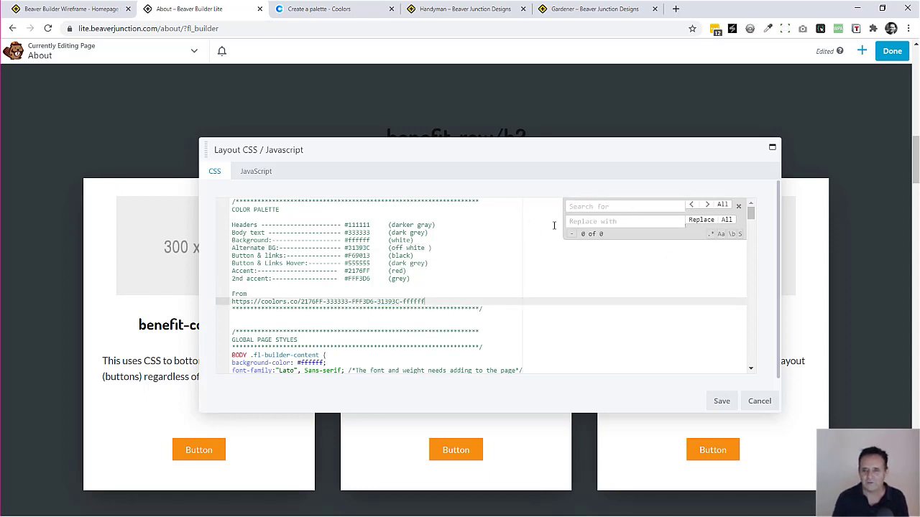
click(738, 206)
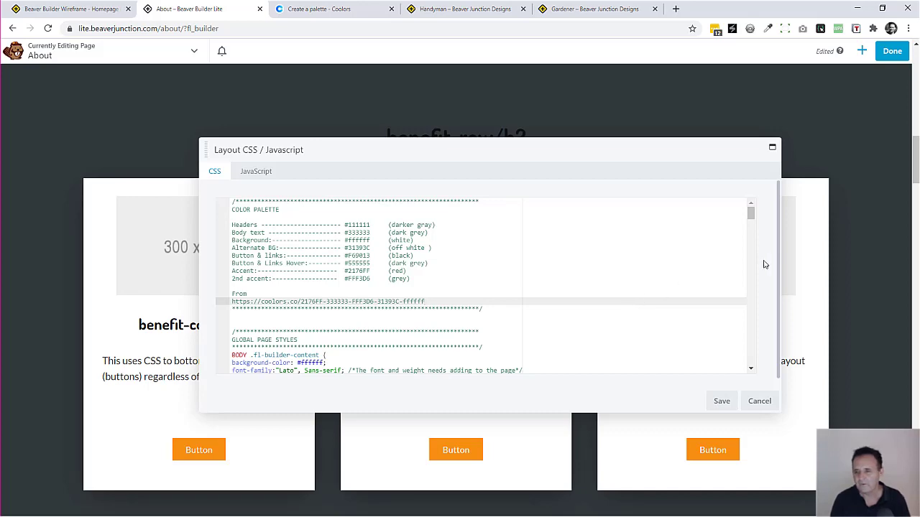
drag(468, 158, 554, 232)
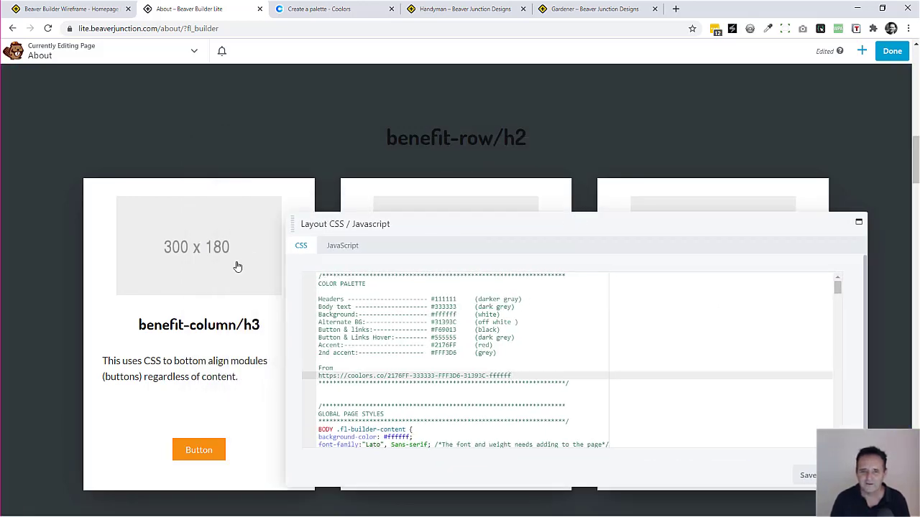
scroll(214, 259, up, 5)
scroll(214, 259, up, 10)
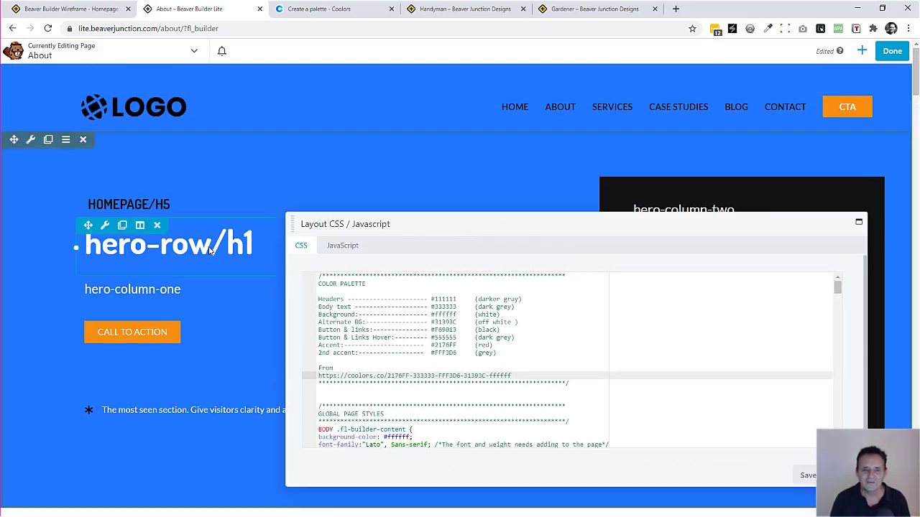
drag(465, 221, 463, 144)
scroll(577, 295, down, 2)
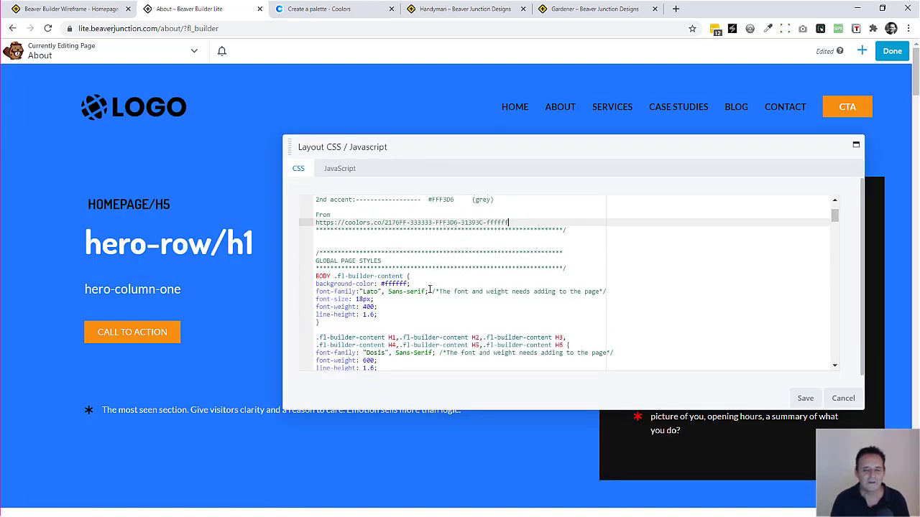
scroll(454, 283, down, 3)
scroll(501, 319, up, 1)
scroll(446, 288, down, 1)
mouse_move(242, 225)
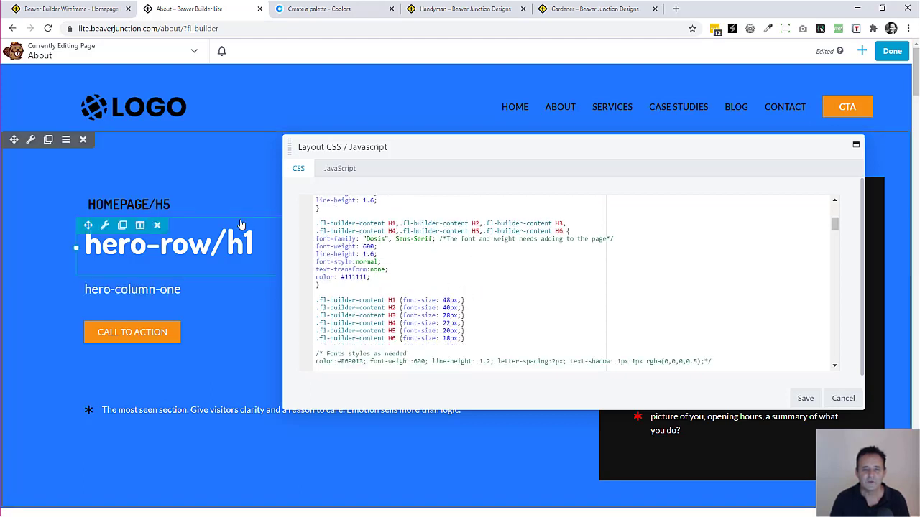
scroll(216, 347, down, 15)
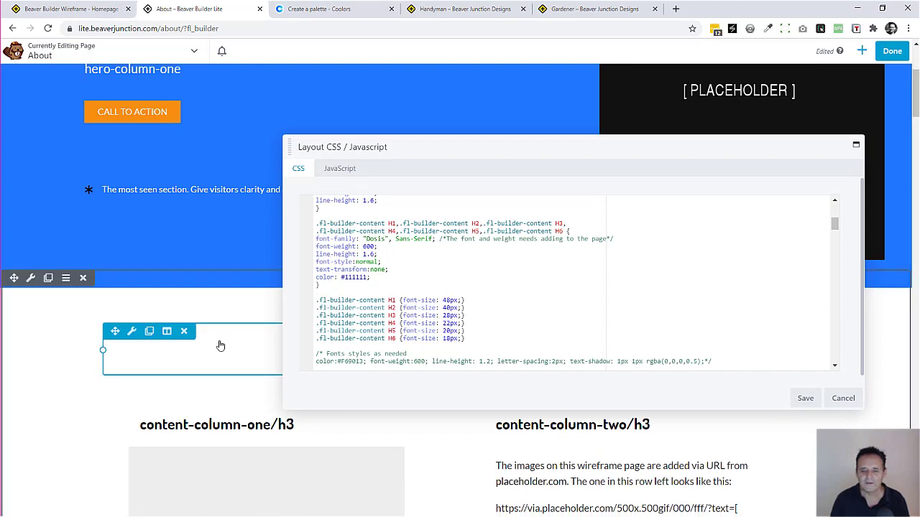
scroll(217, 347, down, 15)
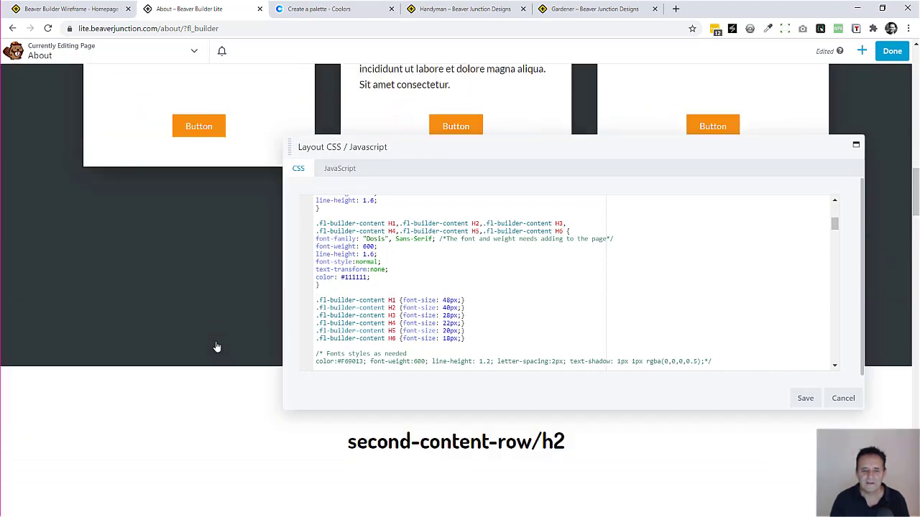
scroll(216, 346, down, 15)
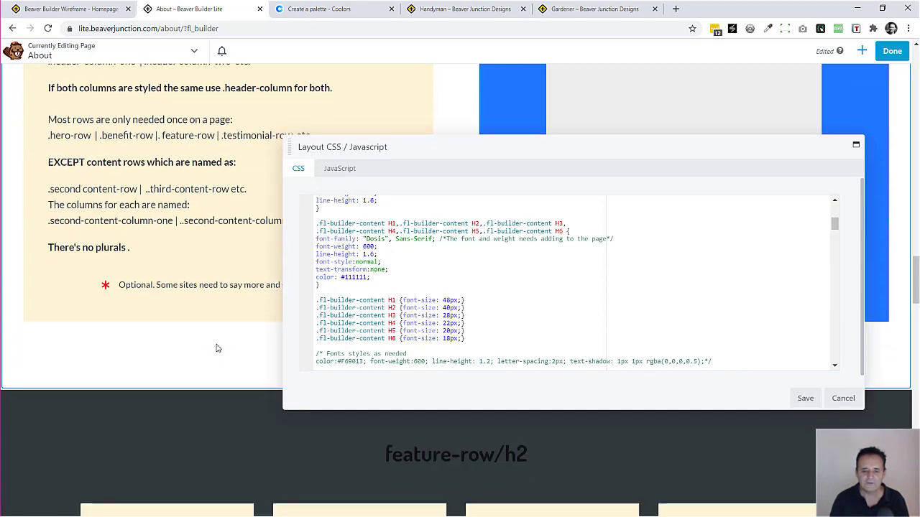
scroll(216, 346, down, 1)
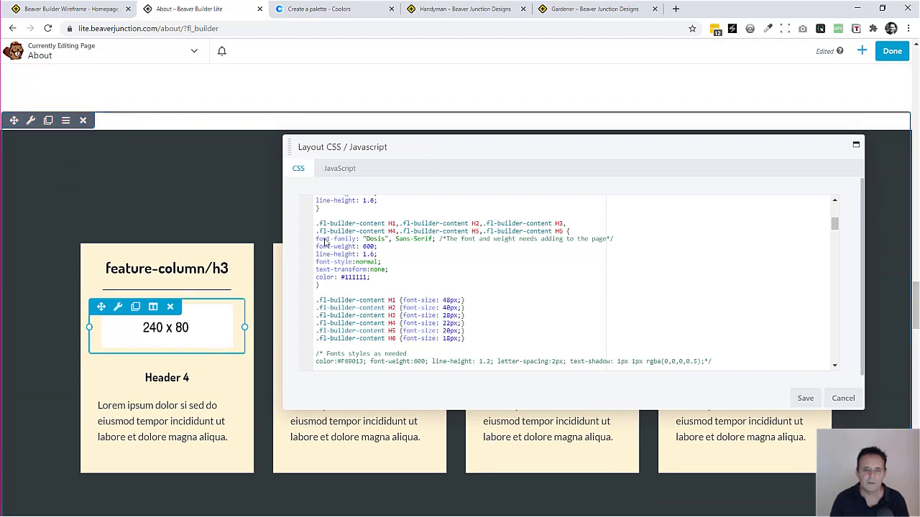
drag(517, 150, 562, 185)
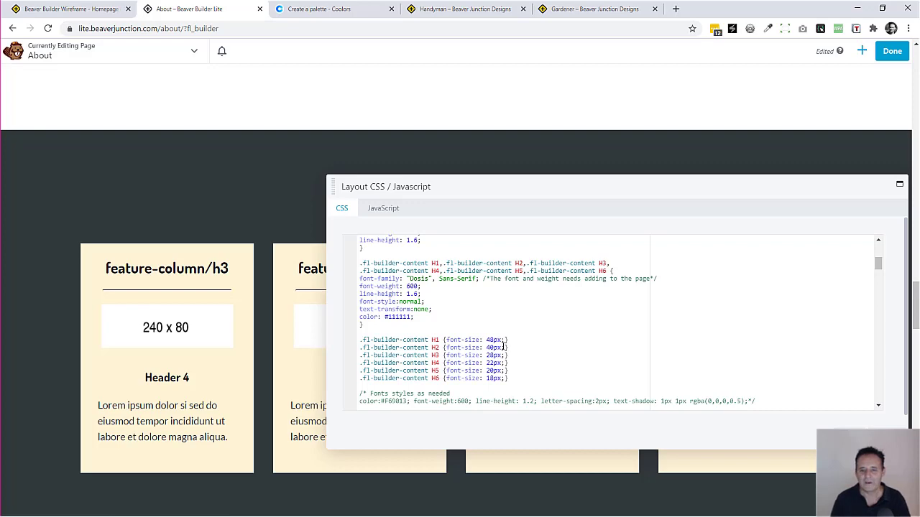
drag(608, 201, 476, 204)
scroll(763, 271, up, 3)
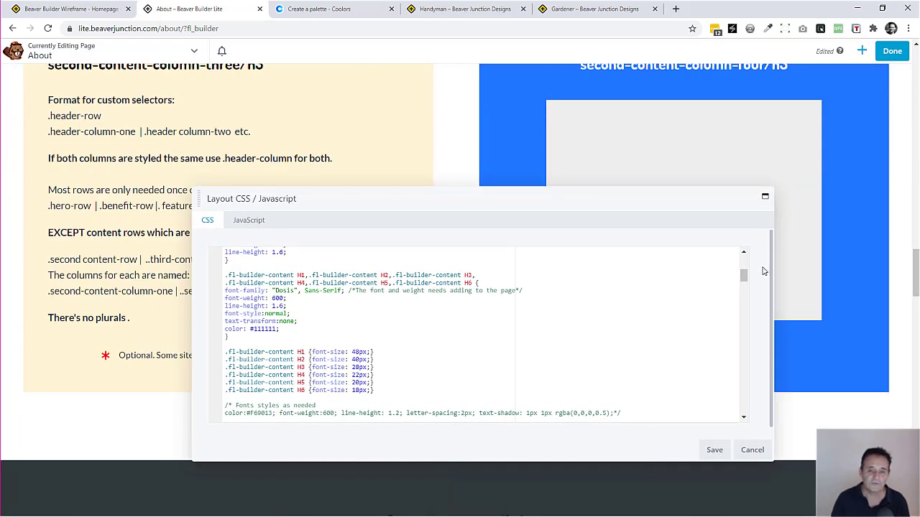
drag(915, 273, 911, 66)
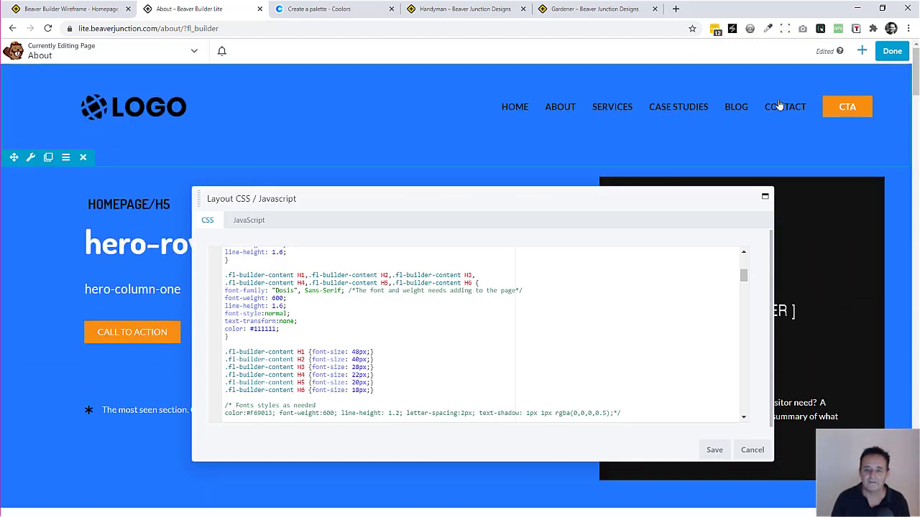
drag(522, 184, 616, 159)
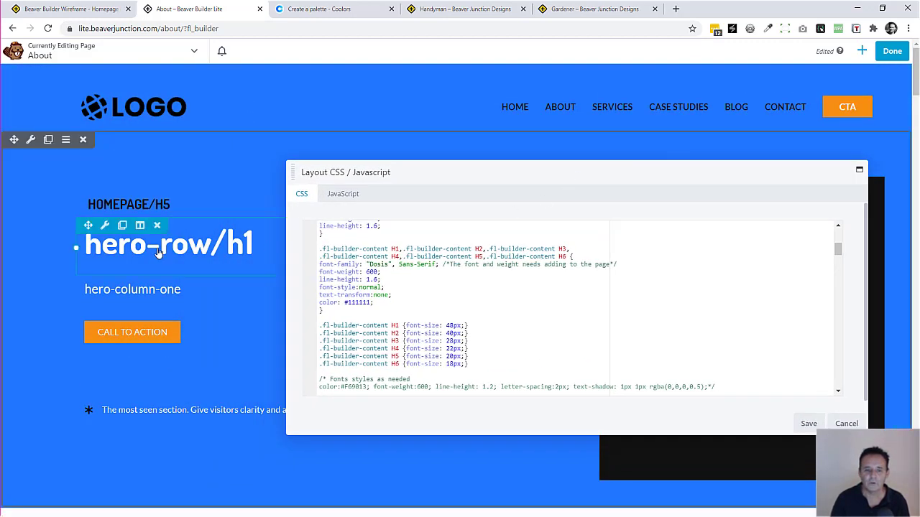
Set the hero-row/h1 heading's Typography font family to Pacifico and save the heading.
click(182, 260)
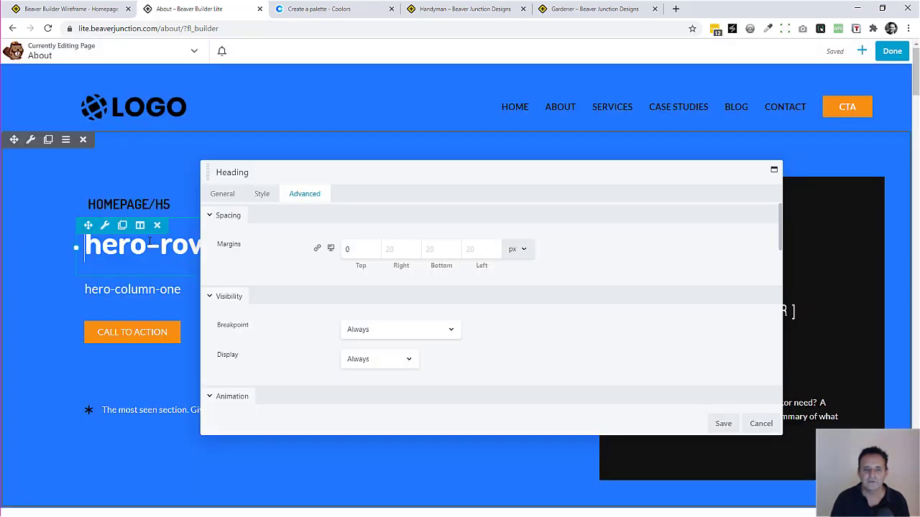
click(222, 196)
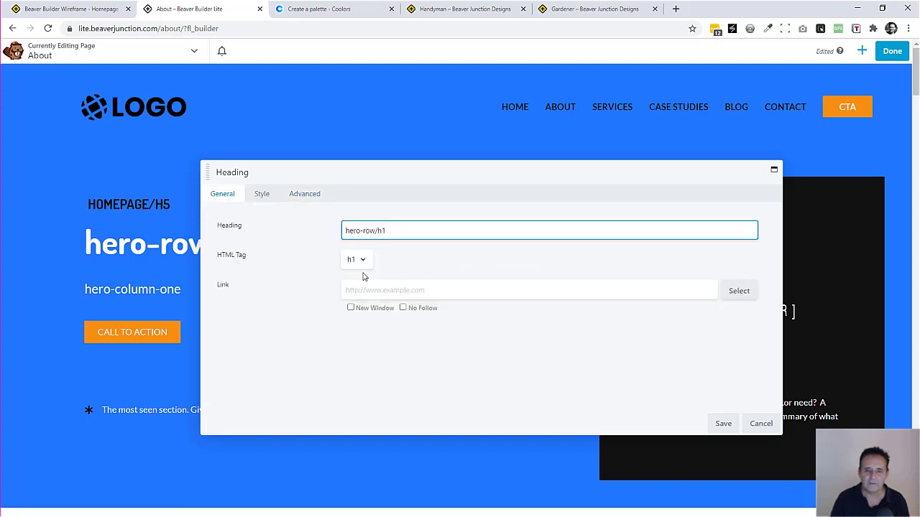
click(263, 194)
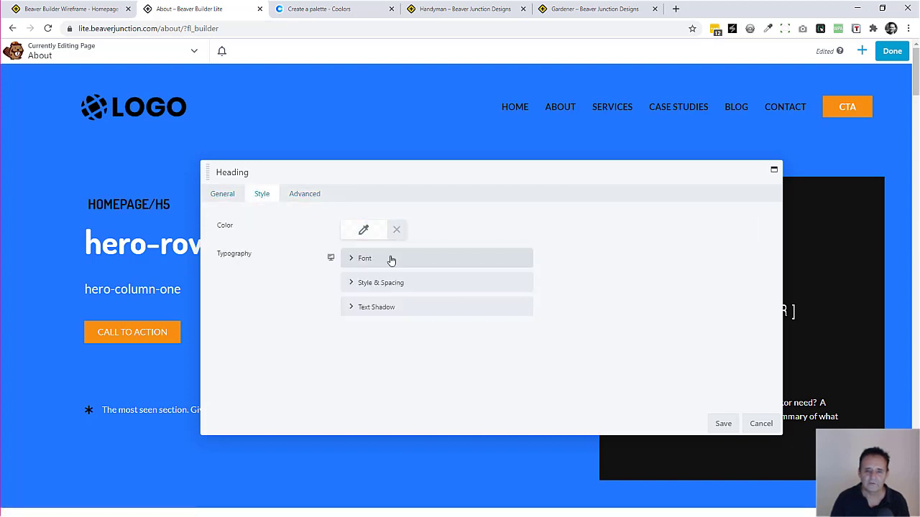
click(390, 258)
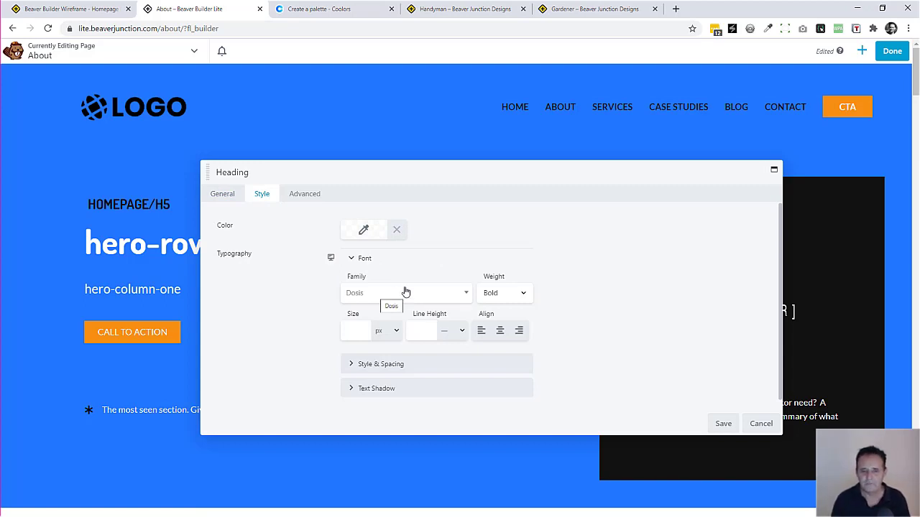
click(444, 294)
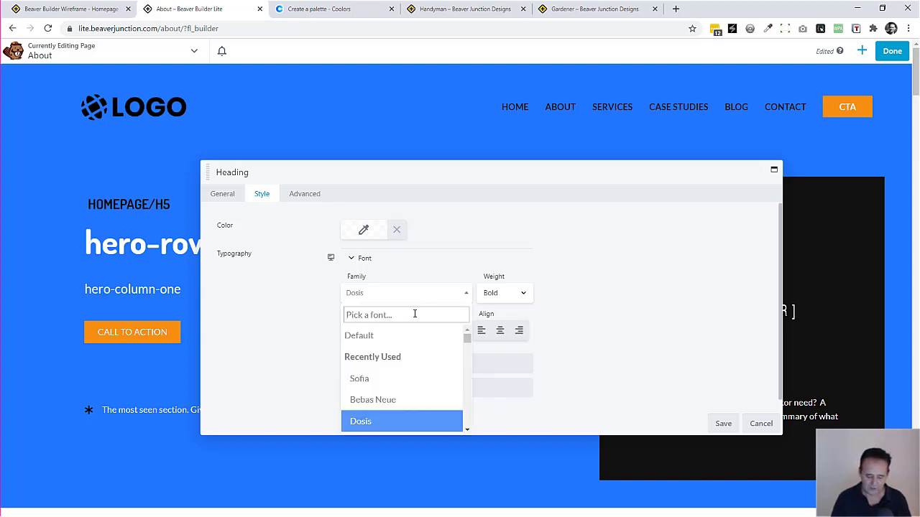
text(pa)
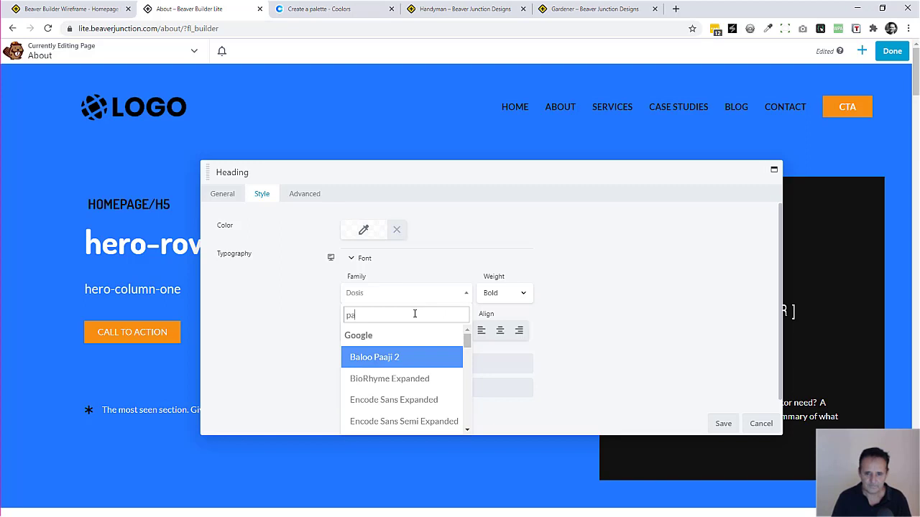
text(c)
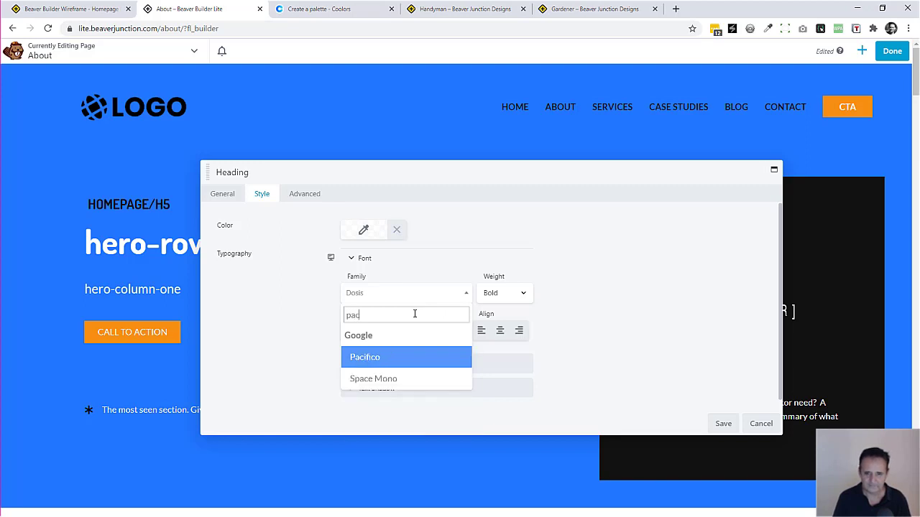
click(394, 358)
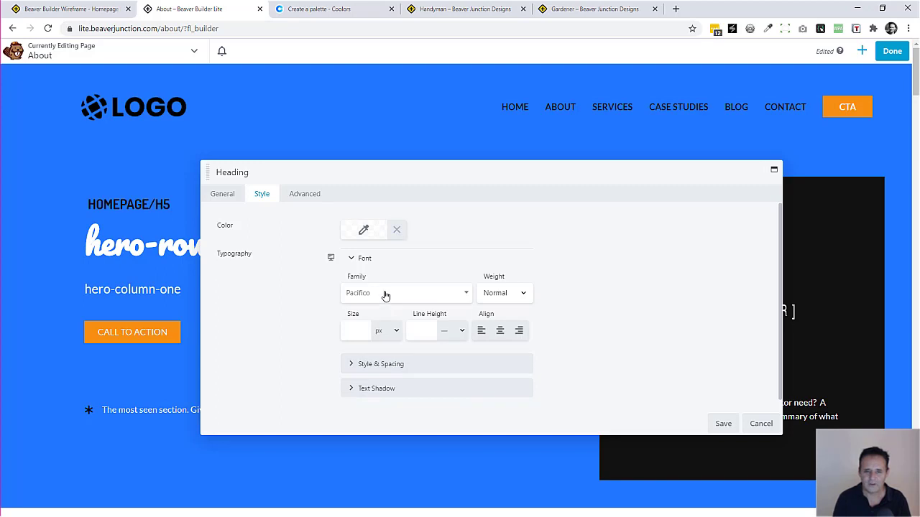
drag(418, 177, 436, 145)
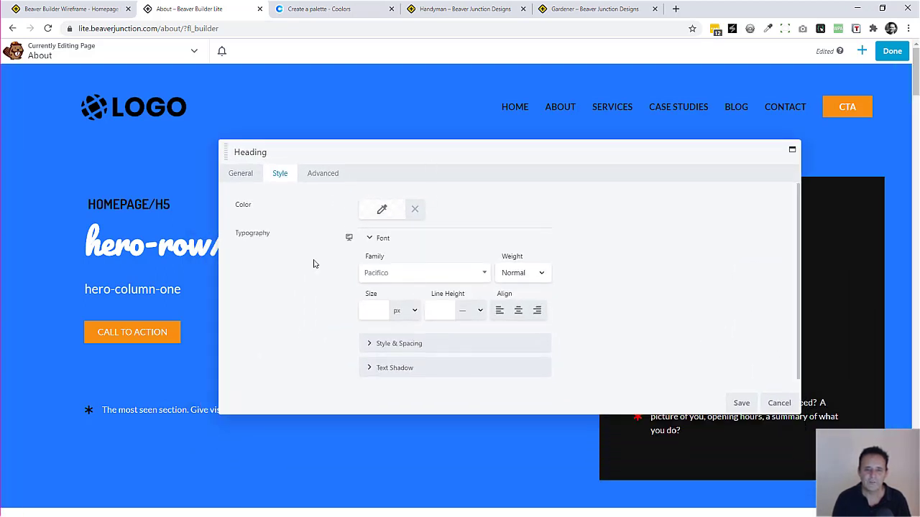
click(740, 404)
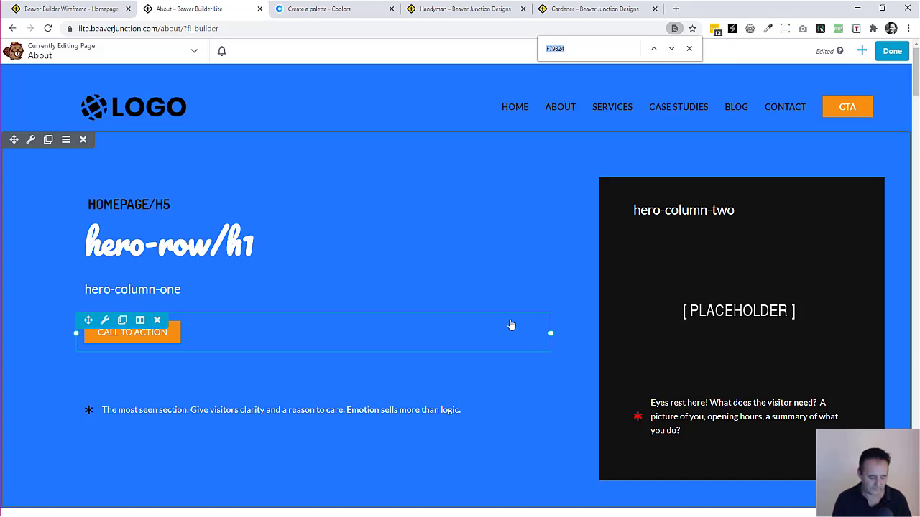
In the Layout CSS, change the headings' font-family from Dosis to pacifico.
key(ctrl+y)
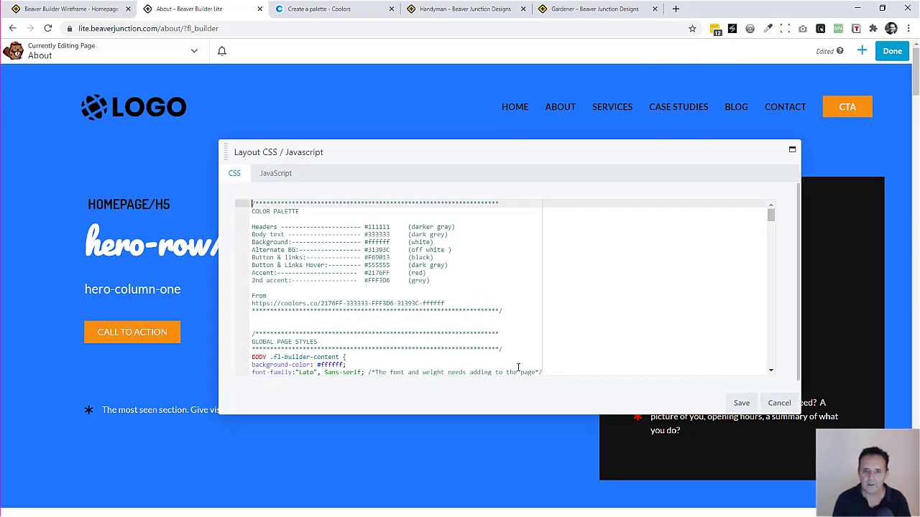
scroll(525, 288, down, 3)
right_click(525, 288)
click(435, 296)
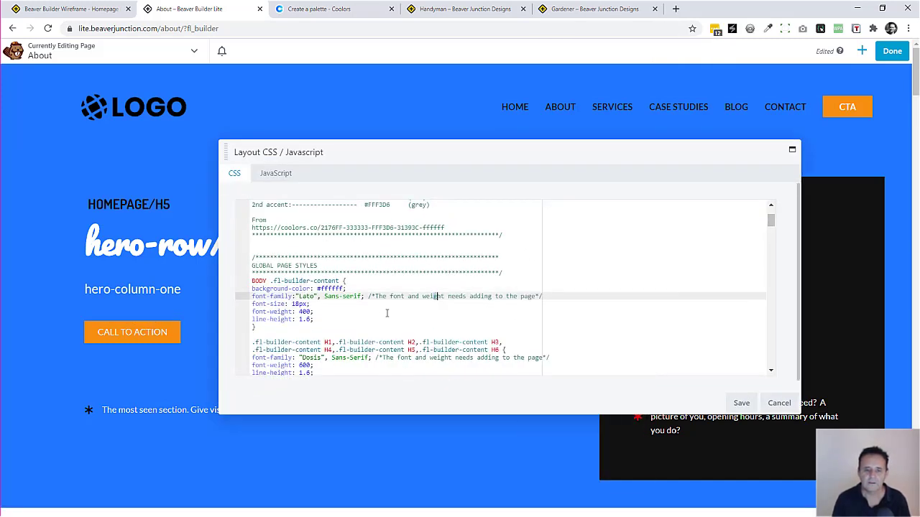
scroll(316, 327, down, 2)
click(314, 319)
double_click(314, 320)
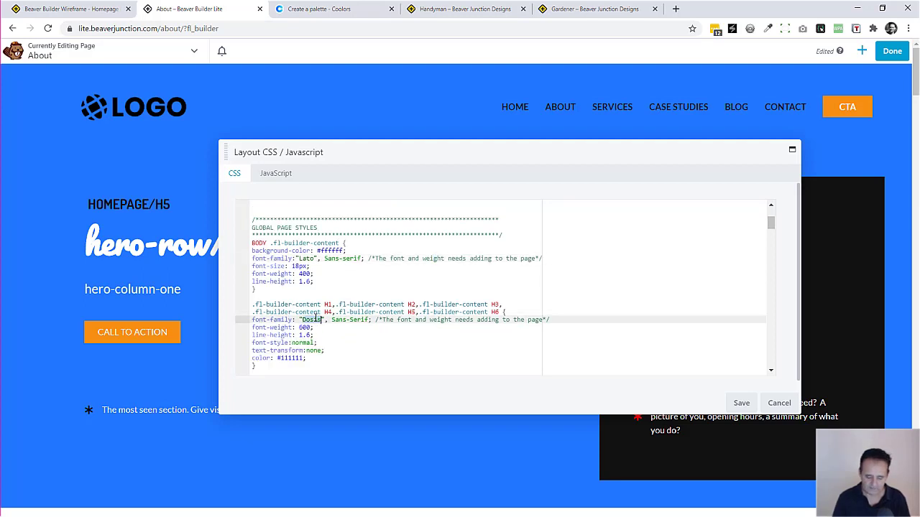
text(paci)
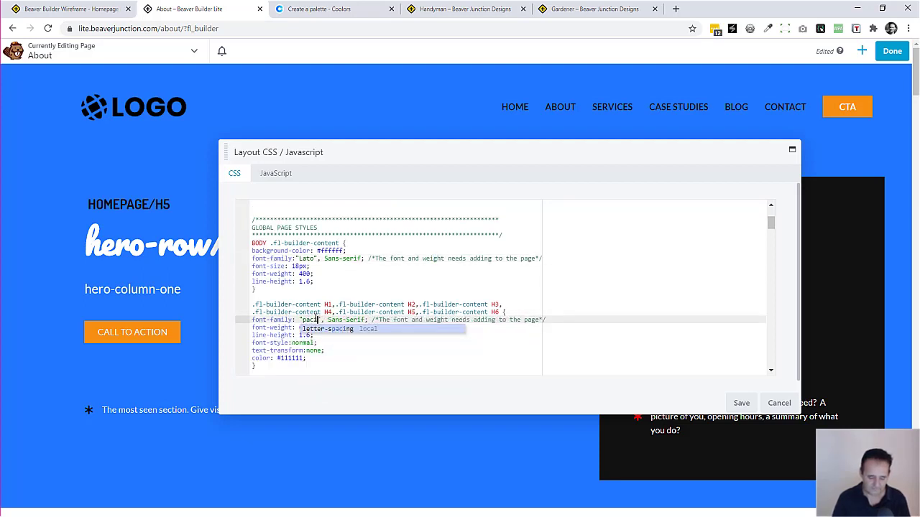
text(fico)
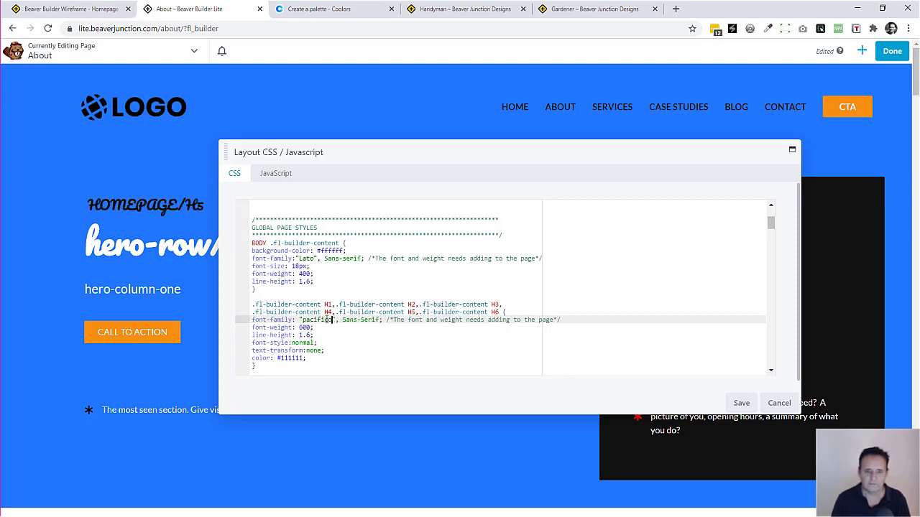
Set the H1–H6 rule's colour to #555 and its font-weight to 400.
scroll(854, 212, down, 3)
scroll(855, 223, down, 10)
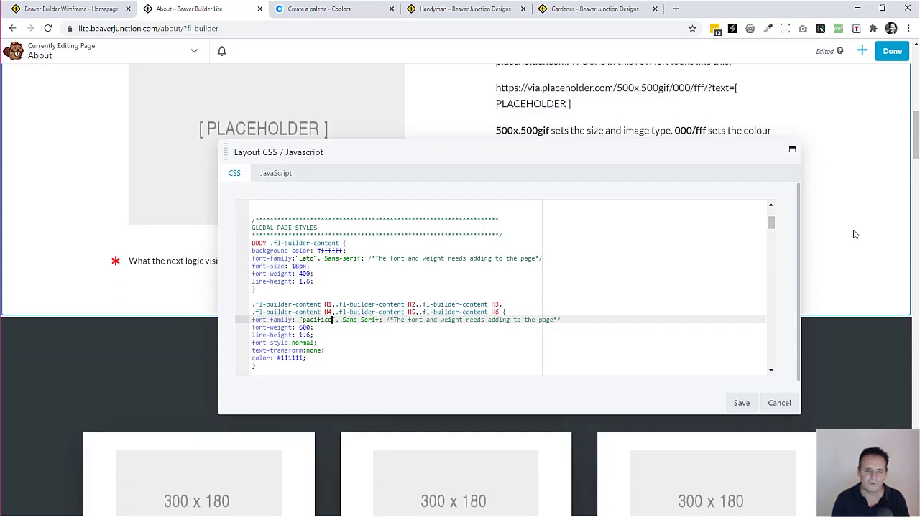
scroll(855, 235, up, 2)
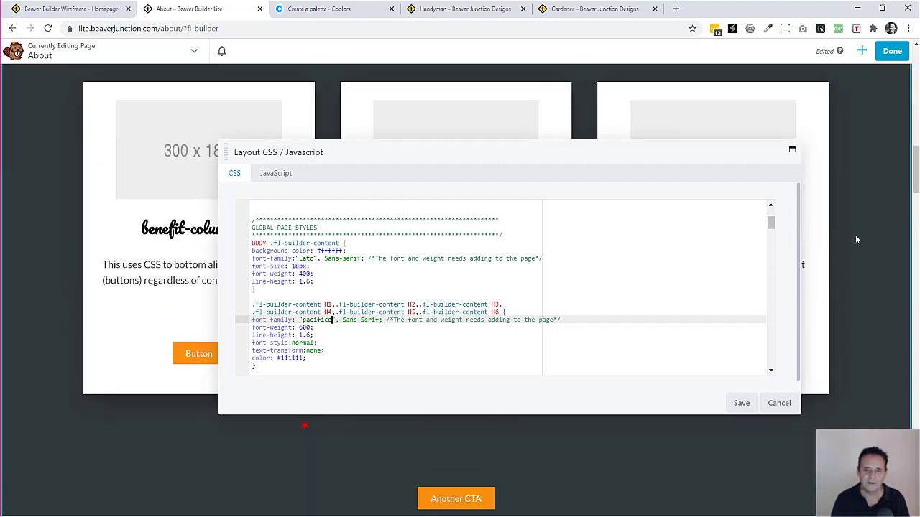
scroll(855, 235, down, 1)
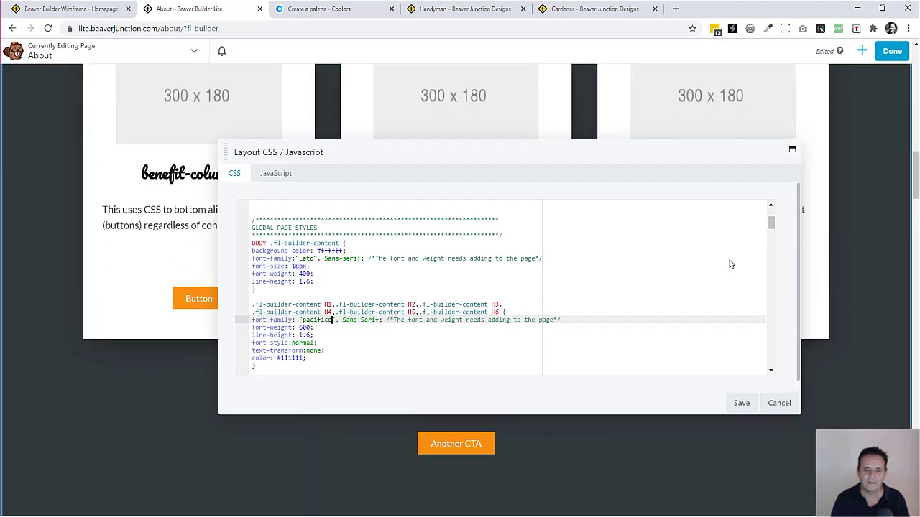
double_click(296, 357)
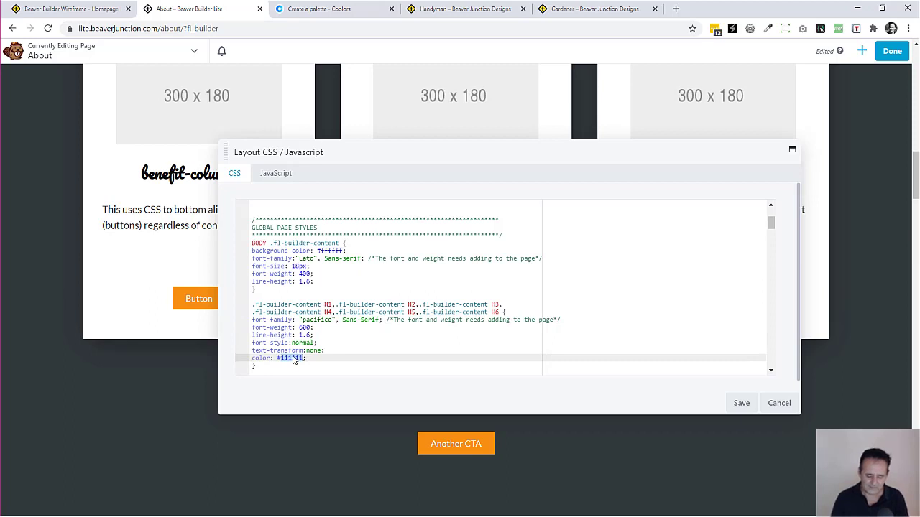
text(9999)
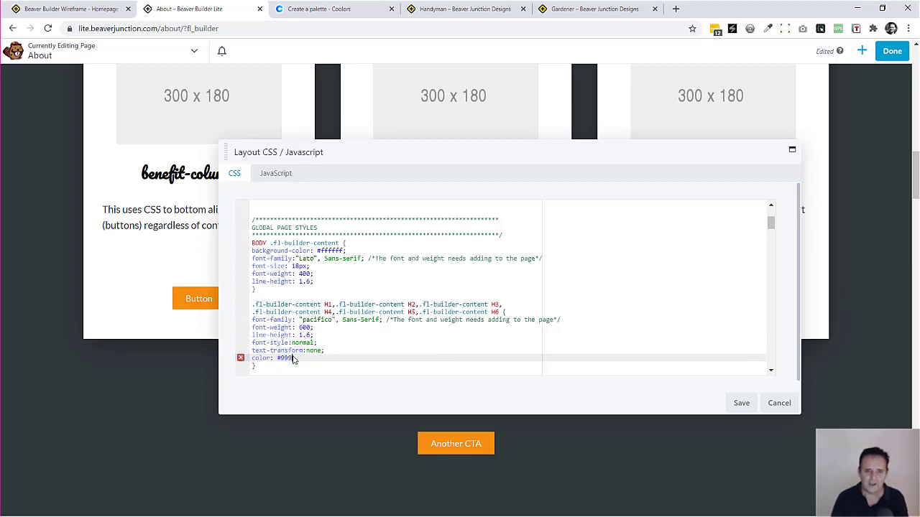
double_click(304, 327)
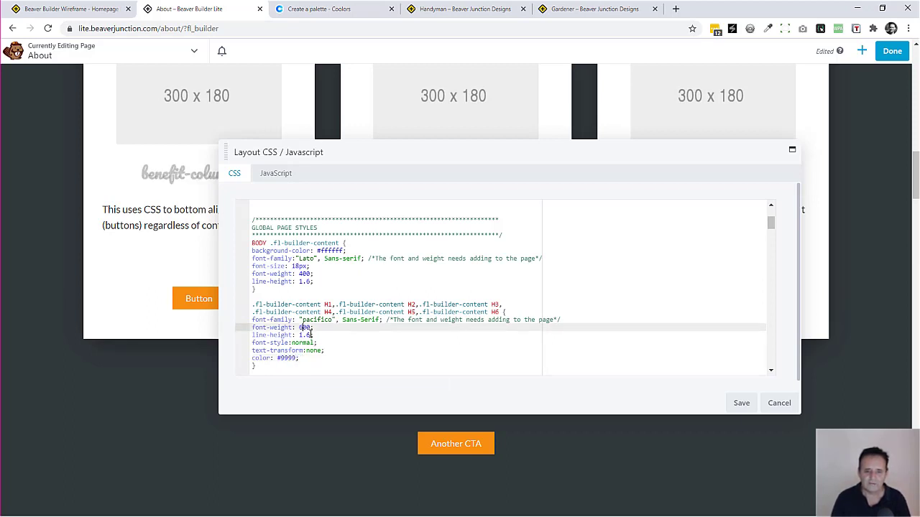
key(BackSpace)
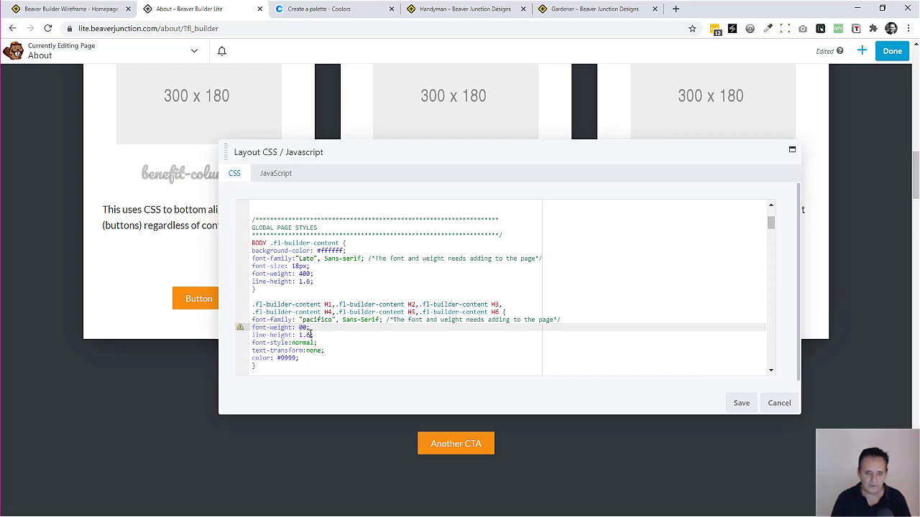
text(4)
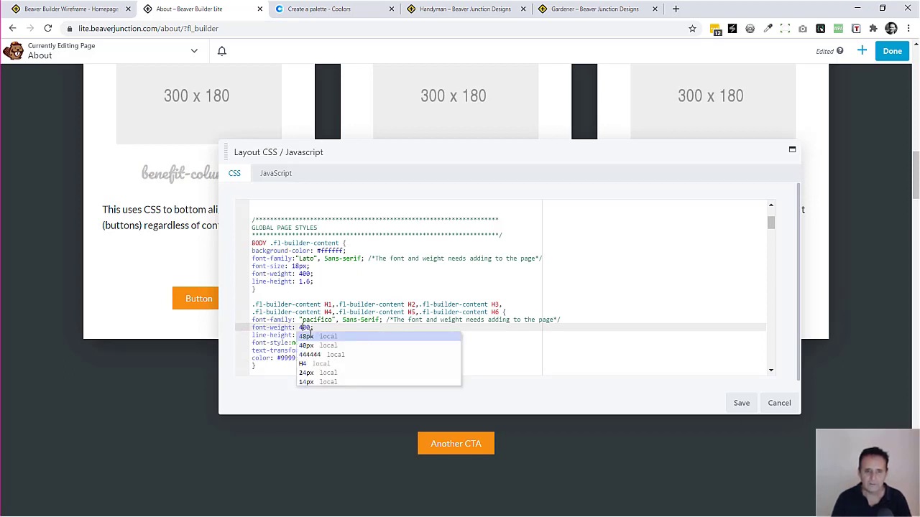
click(394, 281)
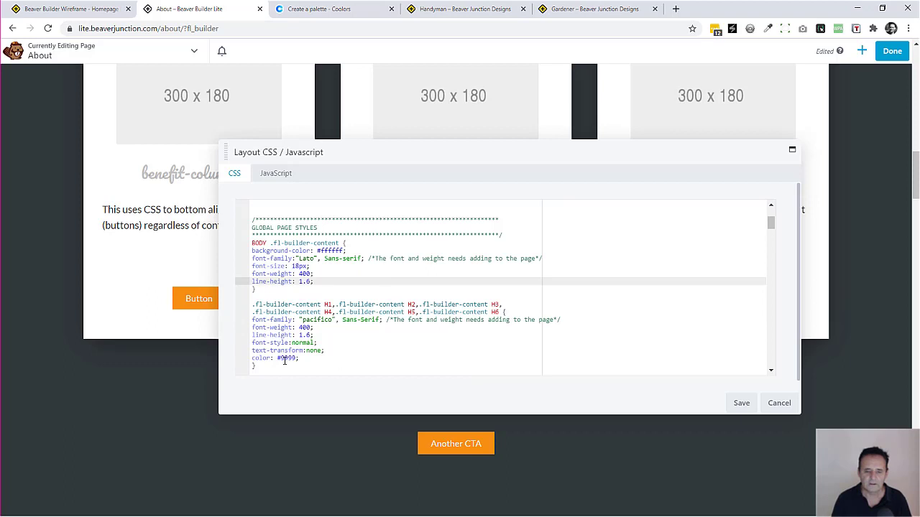
click(286, 358)
double_click(285, 357)
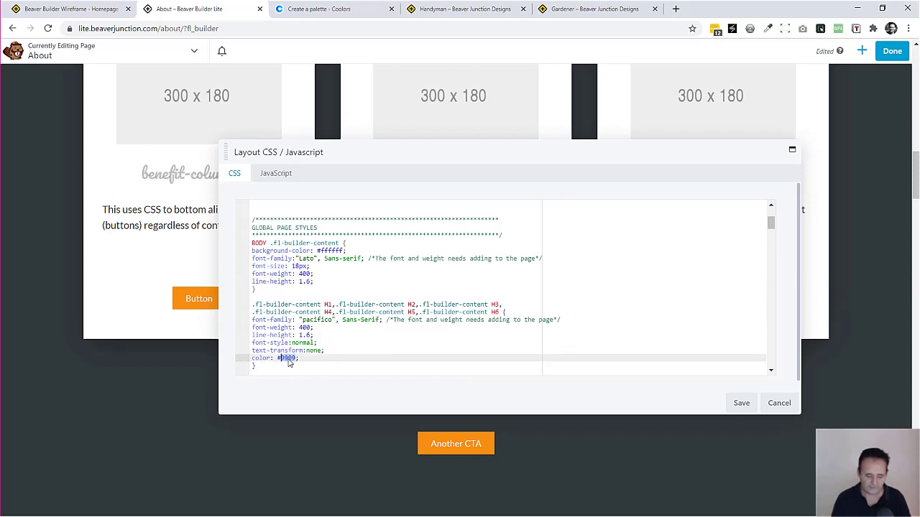
text(555;)
Copy the body's font-family: "Lato", Sans-serif declaration into the H5 font-size rule.
scroll(126, 271, up, 10)
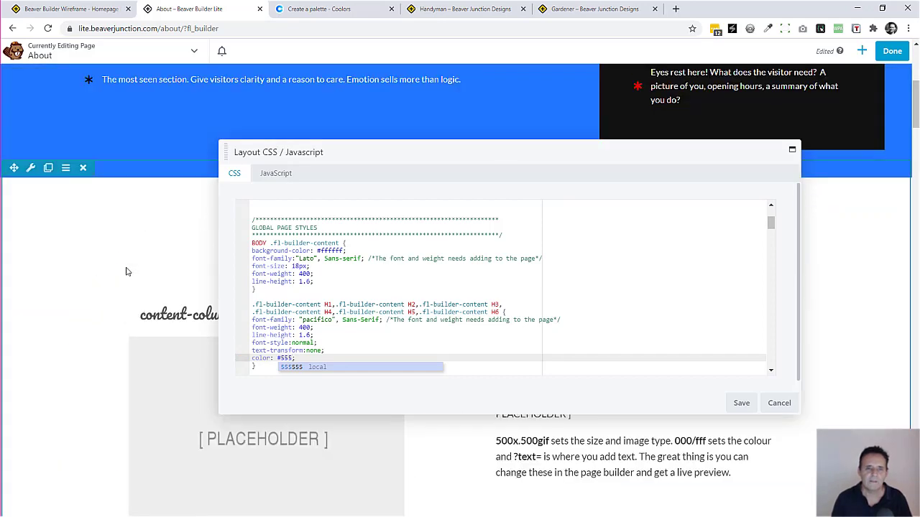
scroll(126, 269, up, 5)
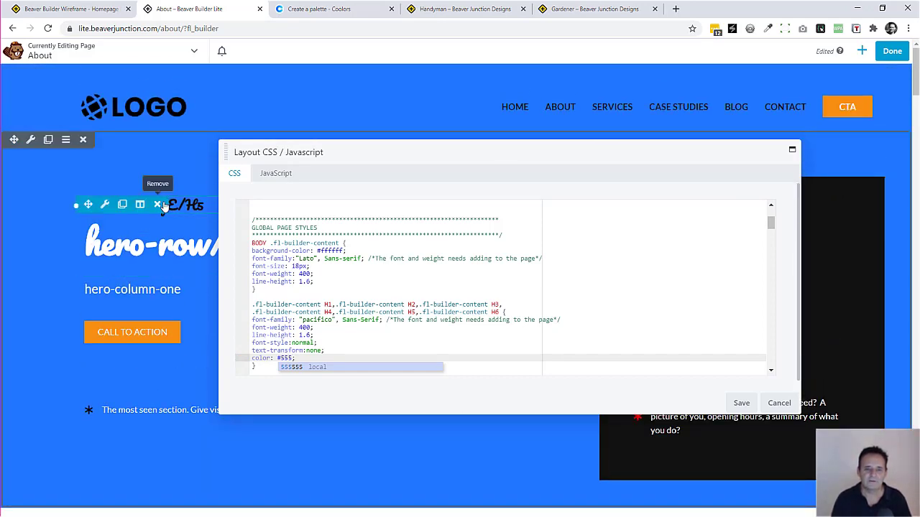
click(382, 296)
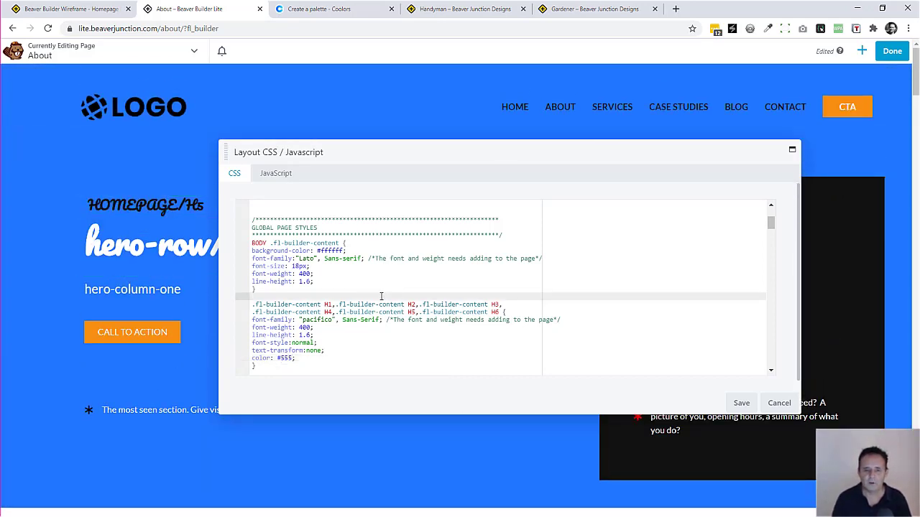
scroll(370, 296, down, 1)
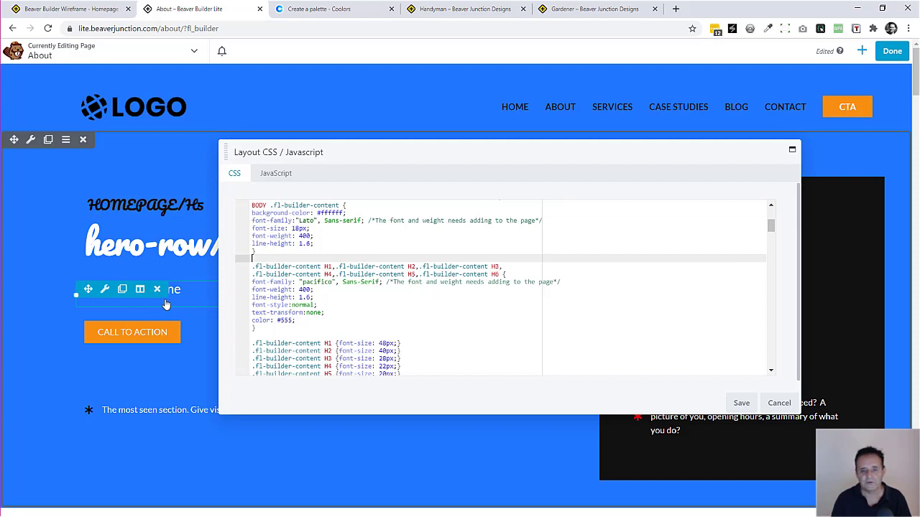
drag(365, 221, 251, 223)
key(ctrl+c)
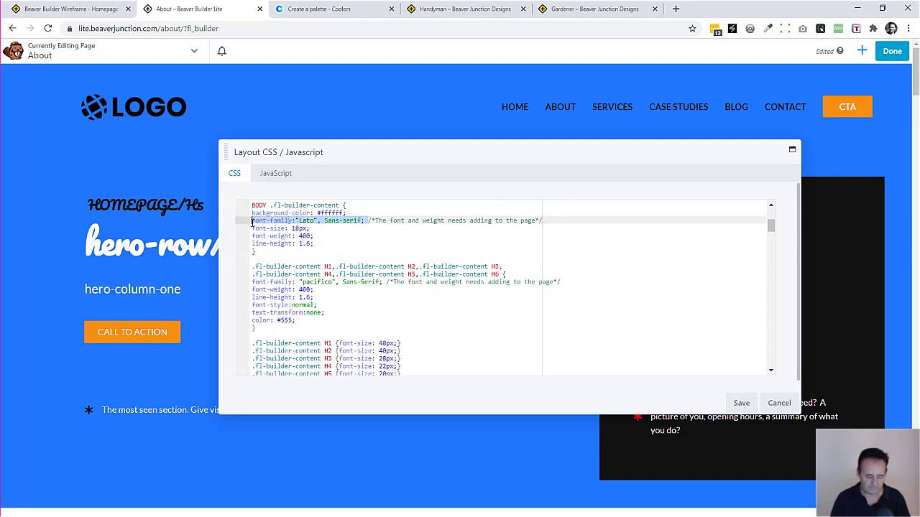
scroll(418, 248, down, 1)
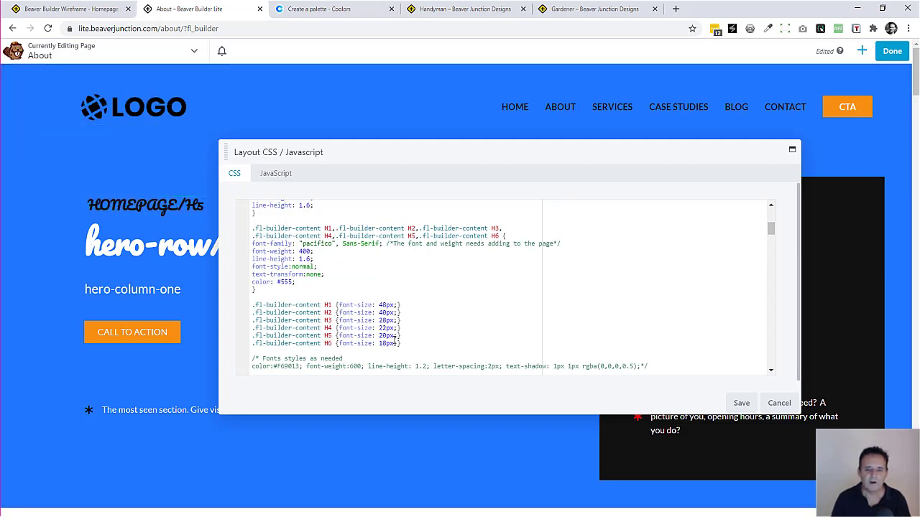
click(397, 336)
key(ctrl+v)
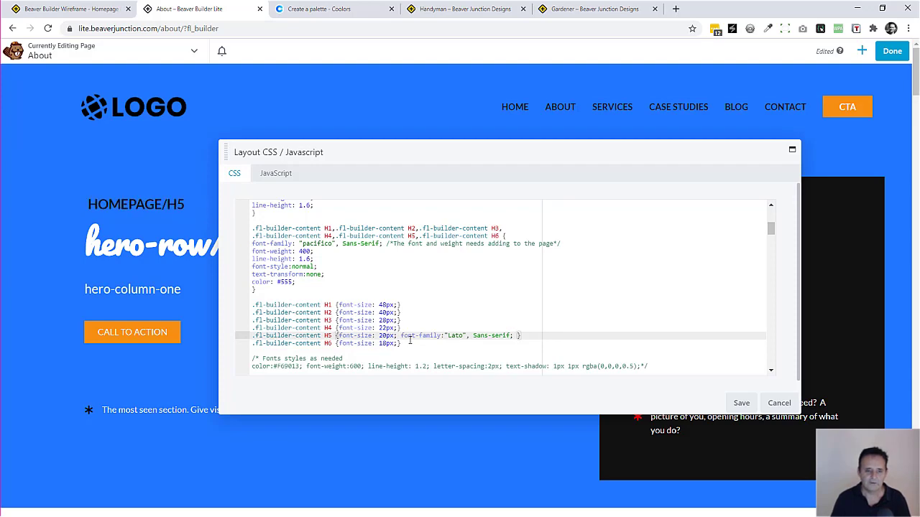
scroll(410, 340, down, 4)
scroll(852, 281, down, 10)
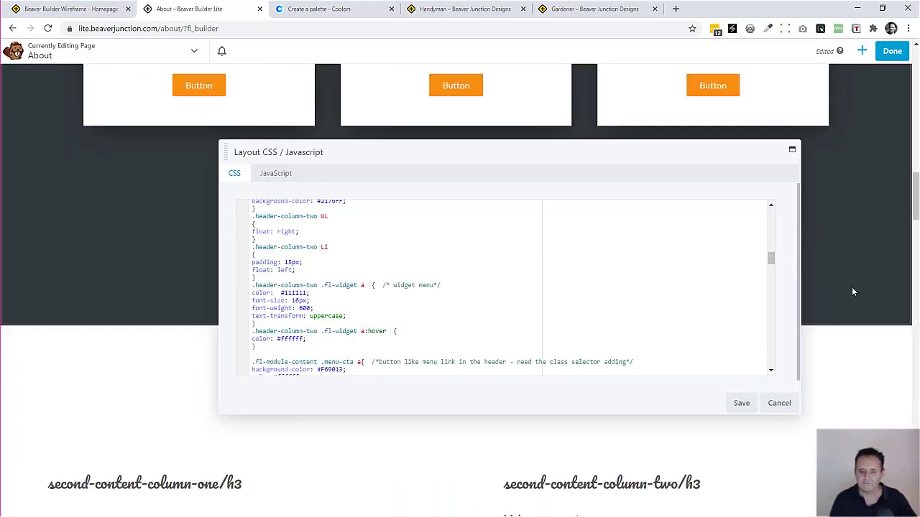
scroll(853, 297, down, 10)
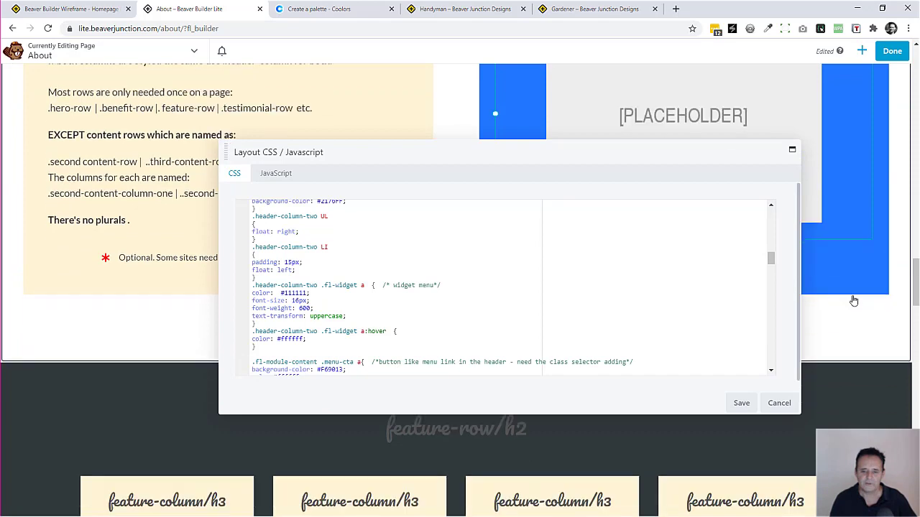
scroll(854, 303, down, 5)
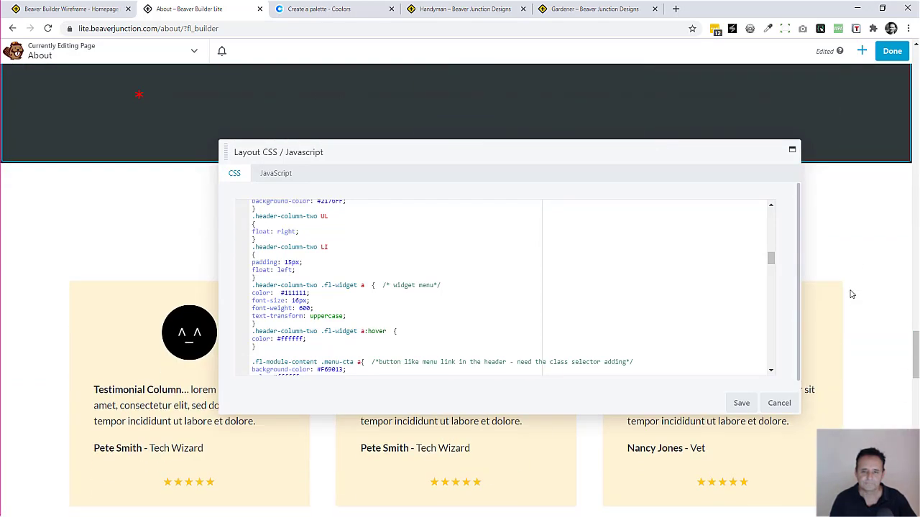
drag(603, 152, 680, 165)
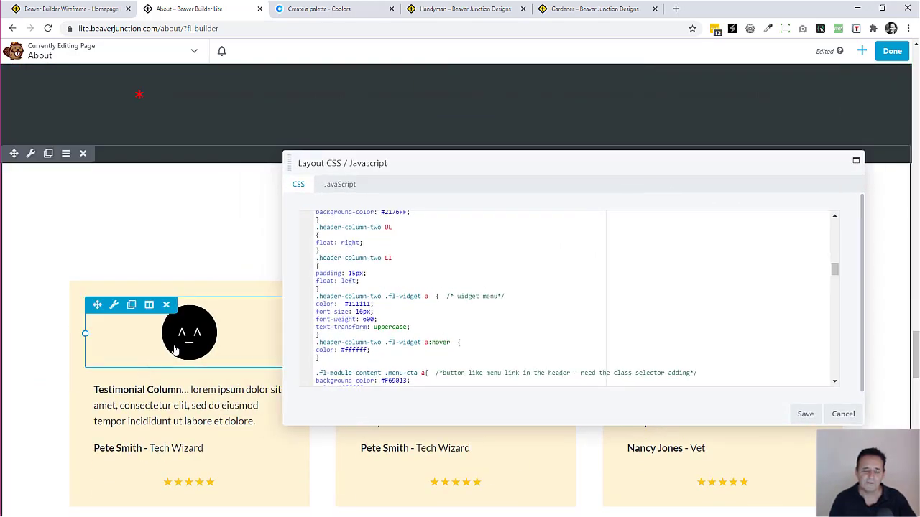
scroll(370, 321, up, 1)
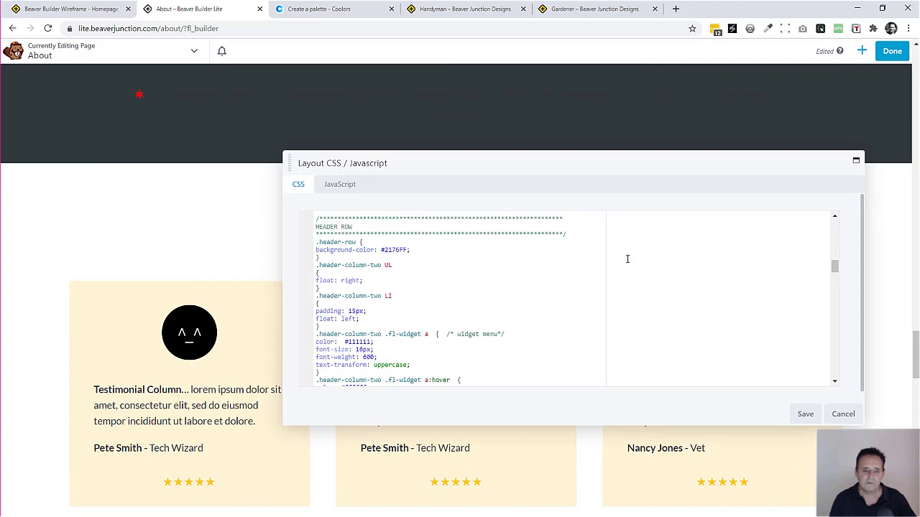
Search the Layout CSS for "test".
click(683, 250)
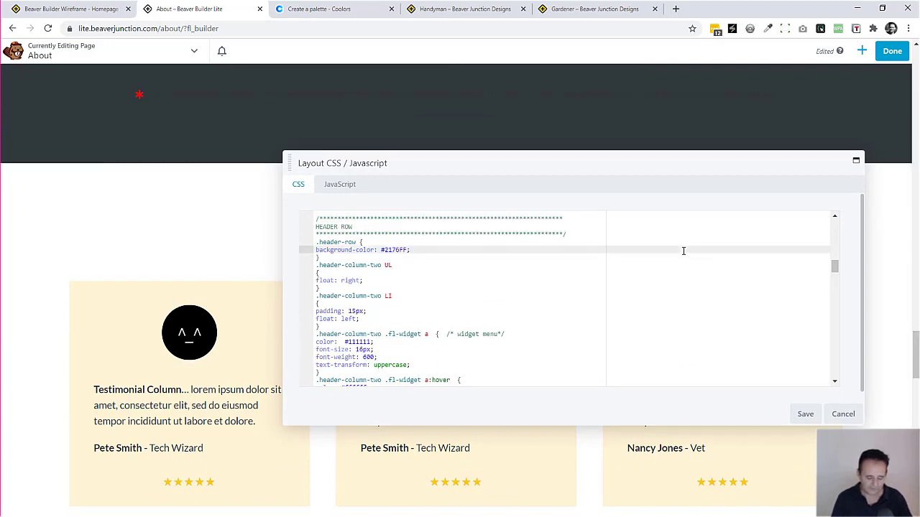
key(ctrl+f)
text(test)
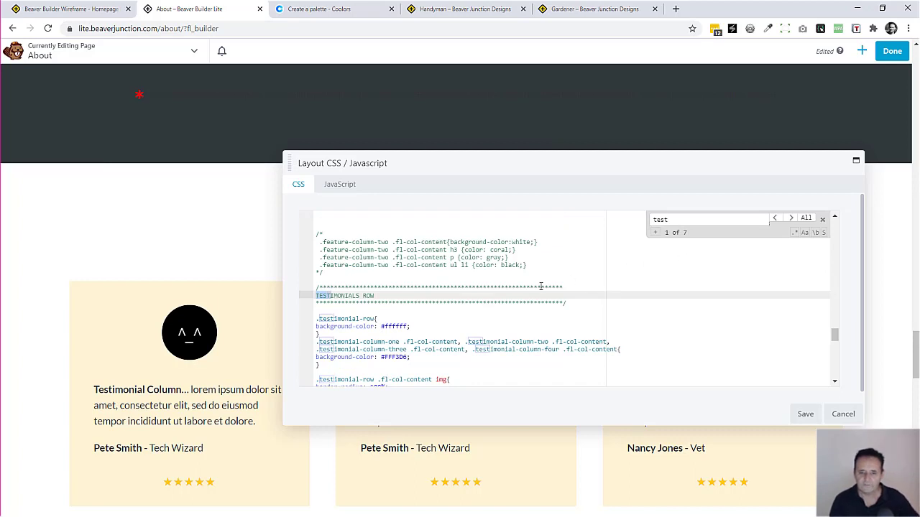
scroll(540, 287, down, 2)
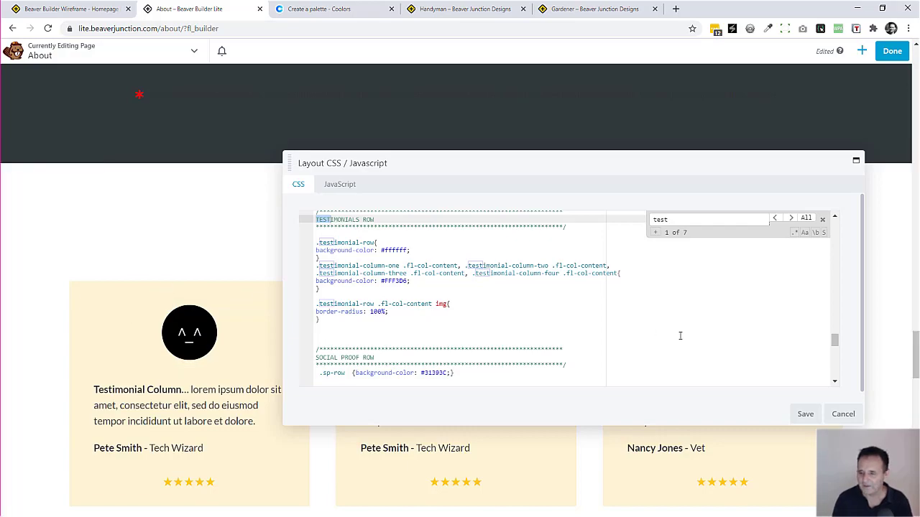
Cancel the Layout CSS / Javascript dialog and scroll up to the content row.
click(844, 414)
scroll(567, 407, up, 15)
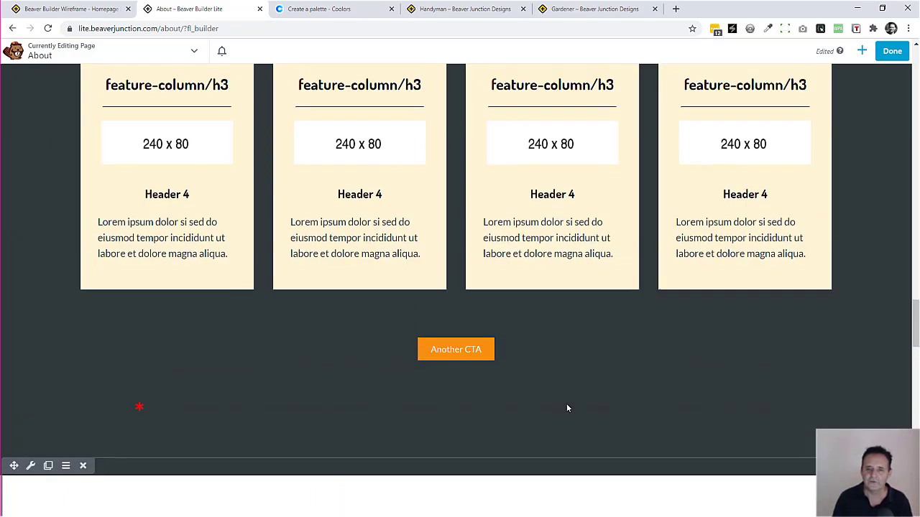
scroll(566, 408, up, 15)
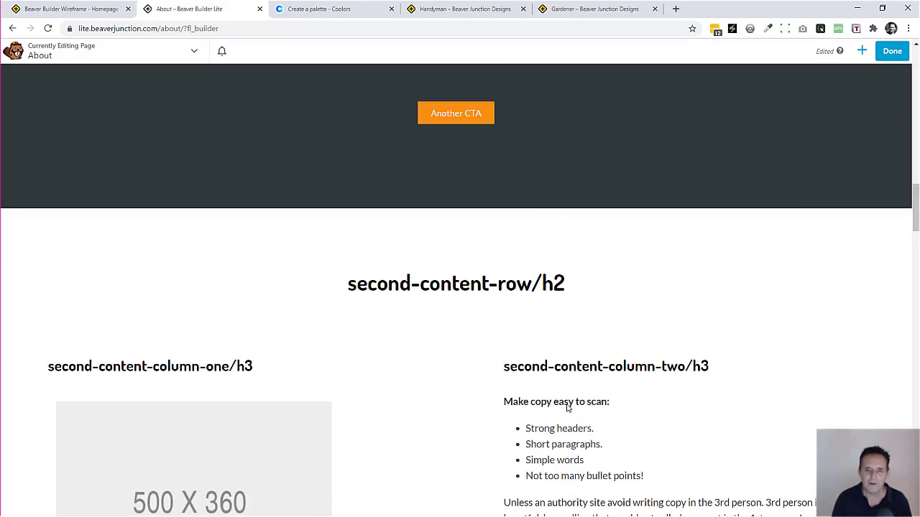
scroll(567, 408, up, 3)
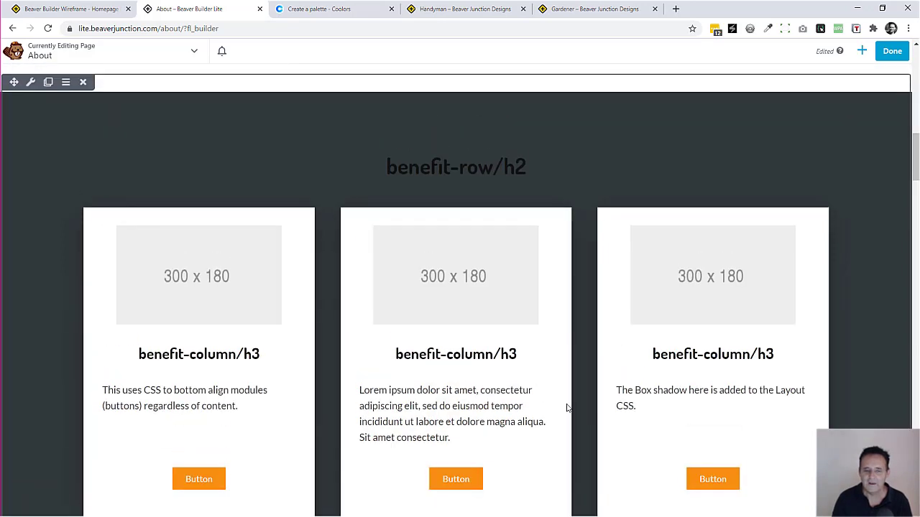
scroll(567, 408, up, 5)
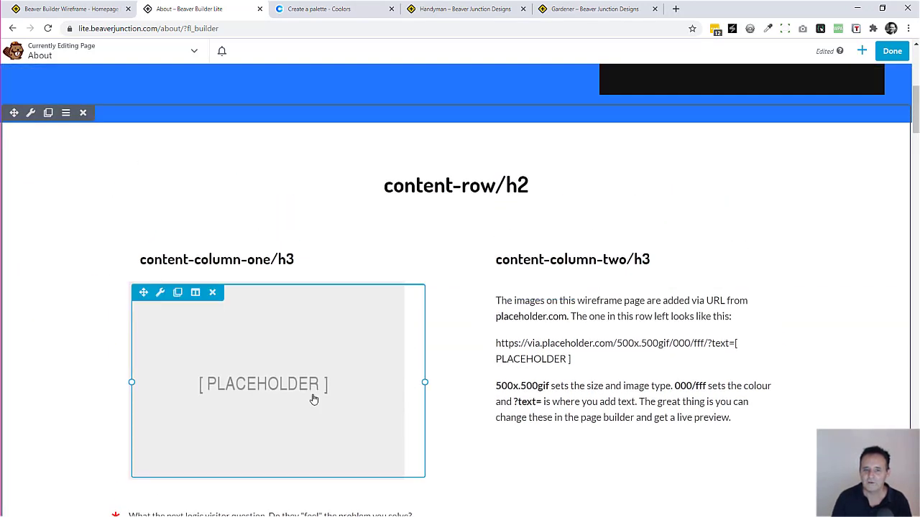
In the placeholder photo's URL, change the background colour code eee to 000.
click(313, 400)
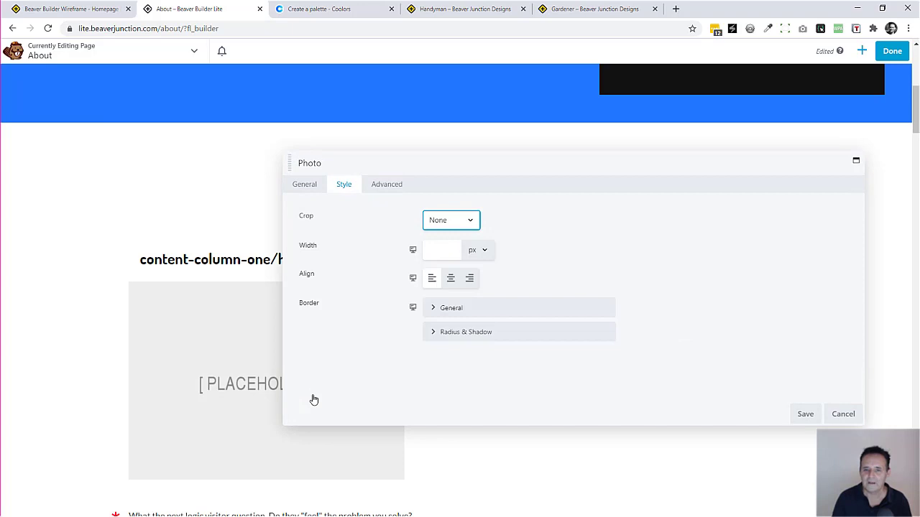
click(305, 186)
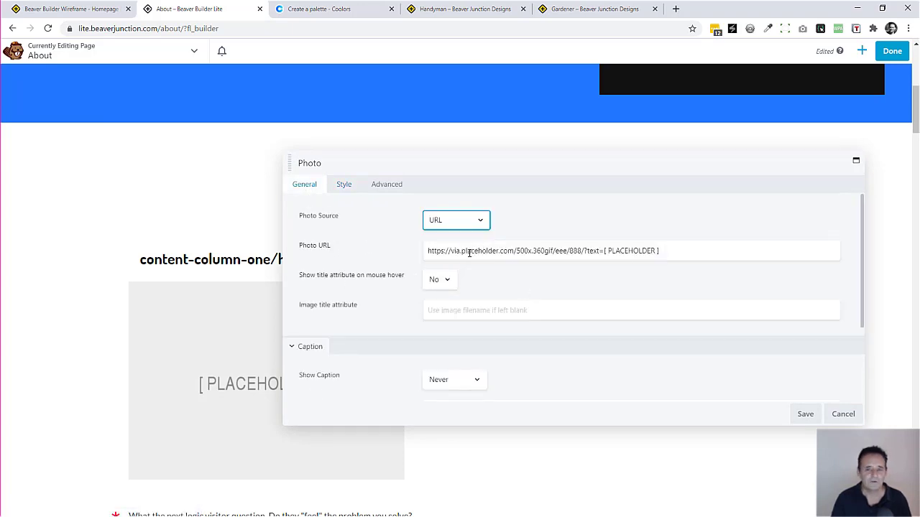
click(522, 250)
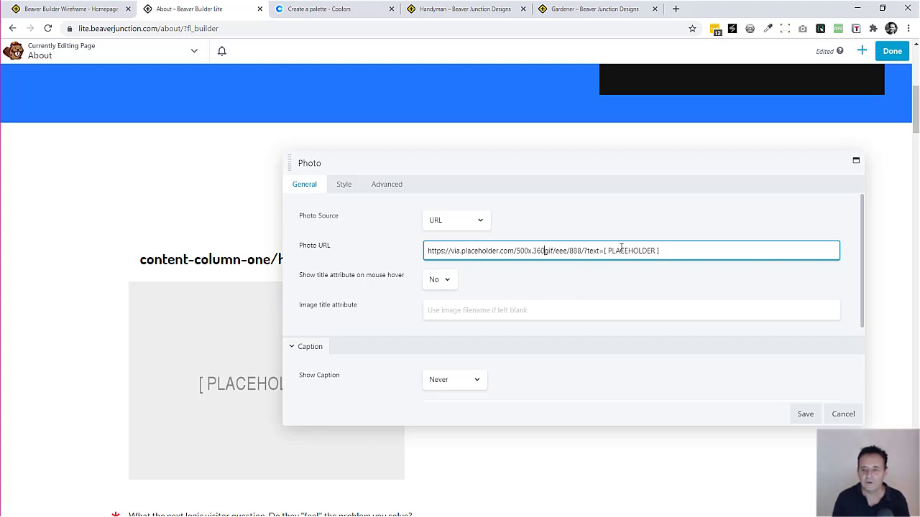
double_click(559, 251)
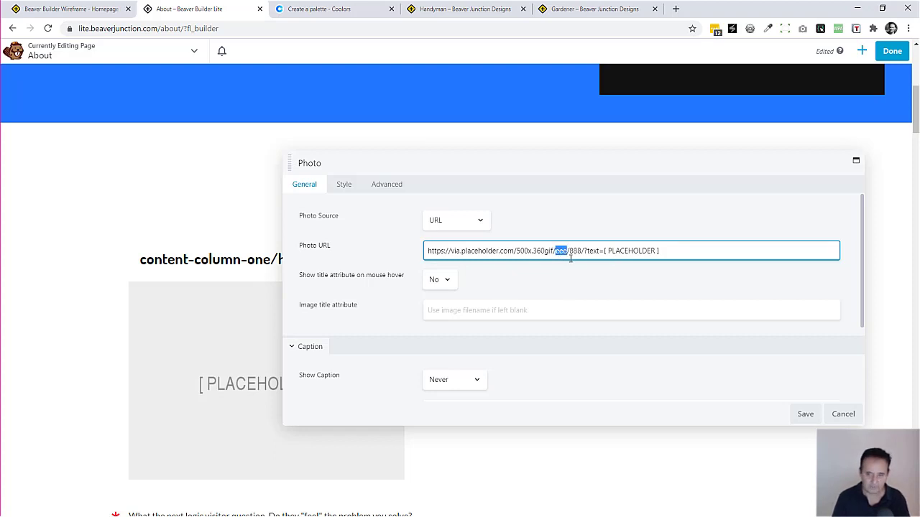
text(00)
key(BackSpace)
key(BackSpace)
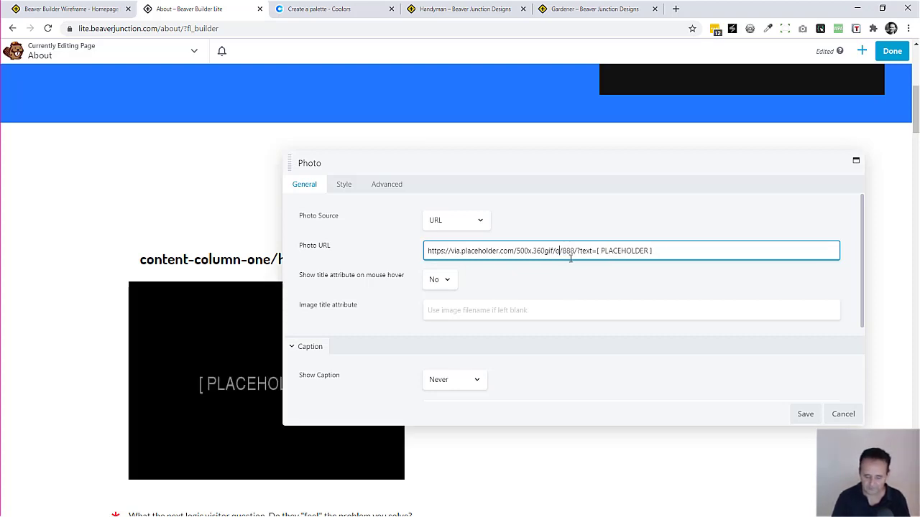
text(000)
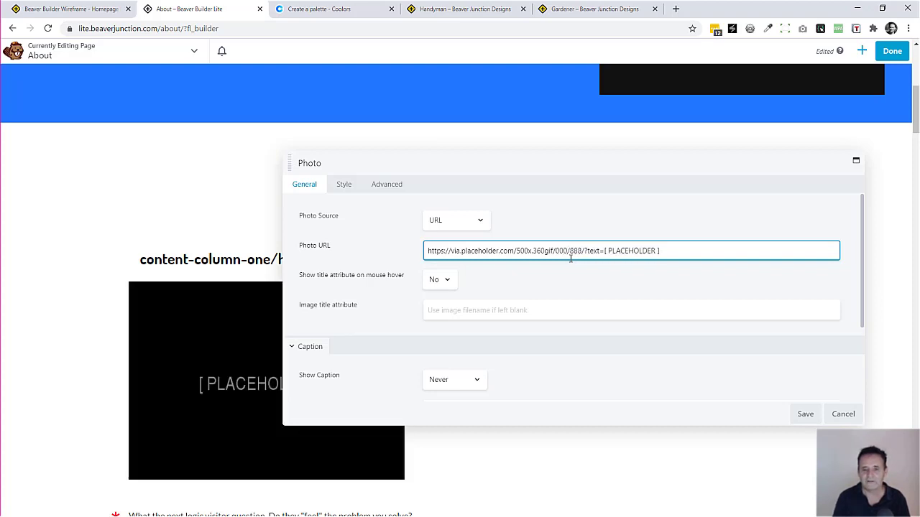
Change the photo URL's text colour code 888 to fff and check the page behind.
double_click(574, 251)
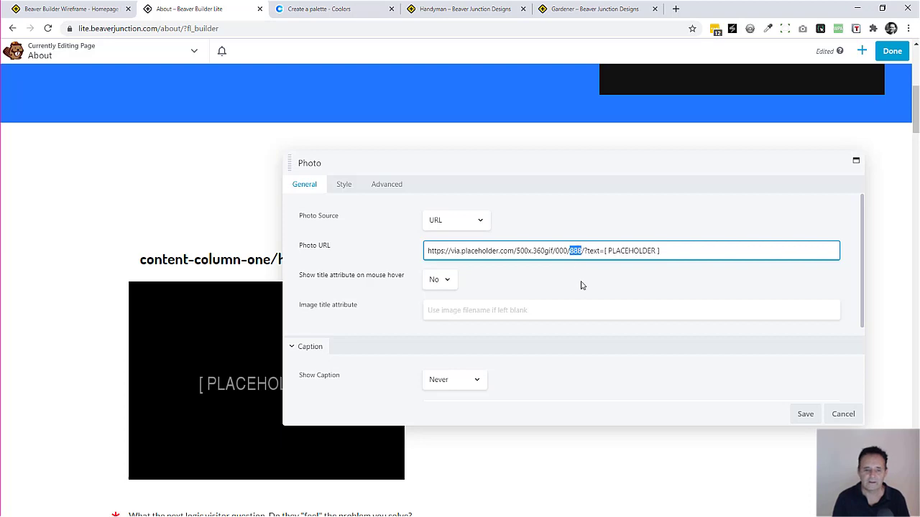
text(fff)
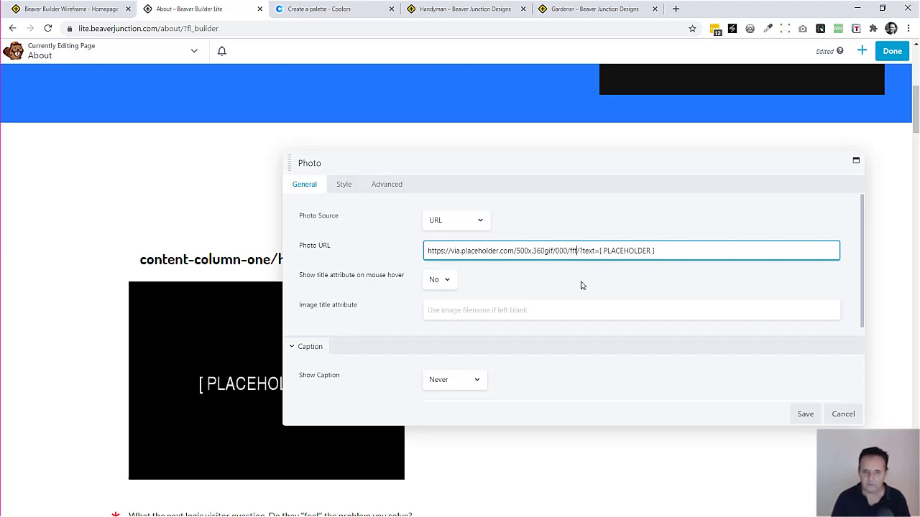
drag(589, 158, 593, 310)
scroll(726, 240, down, 5)
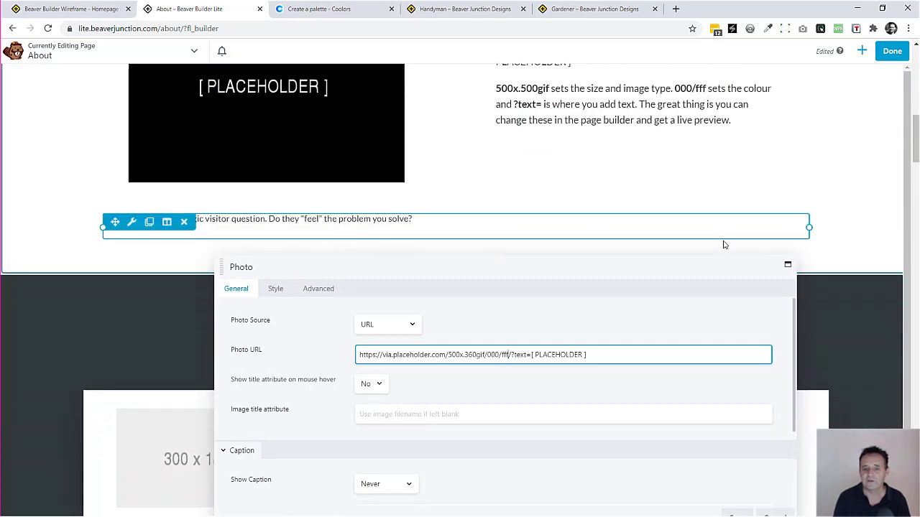
drag(454, 265, 406, 127)
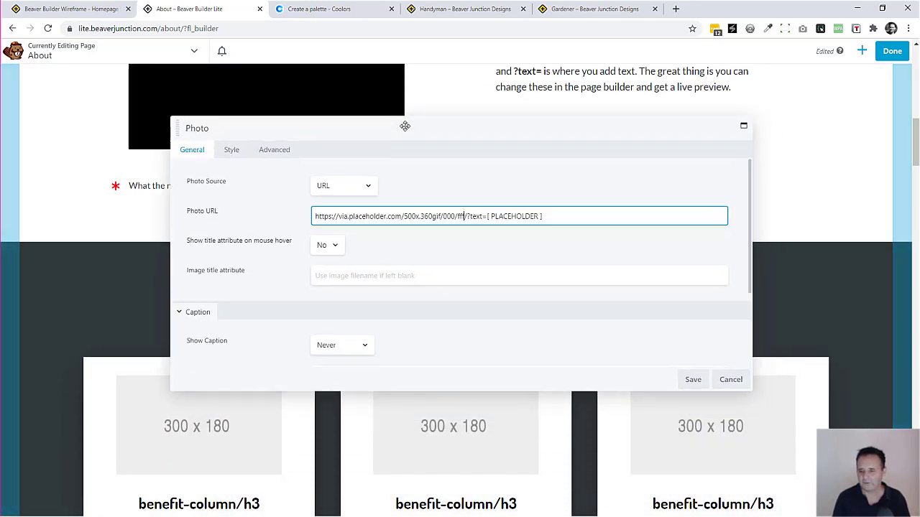
scroll(730, 219, down, 3)
scroll(826, 271, down, 6)
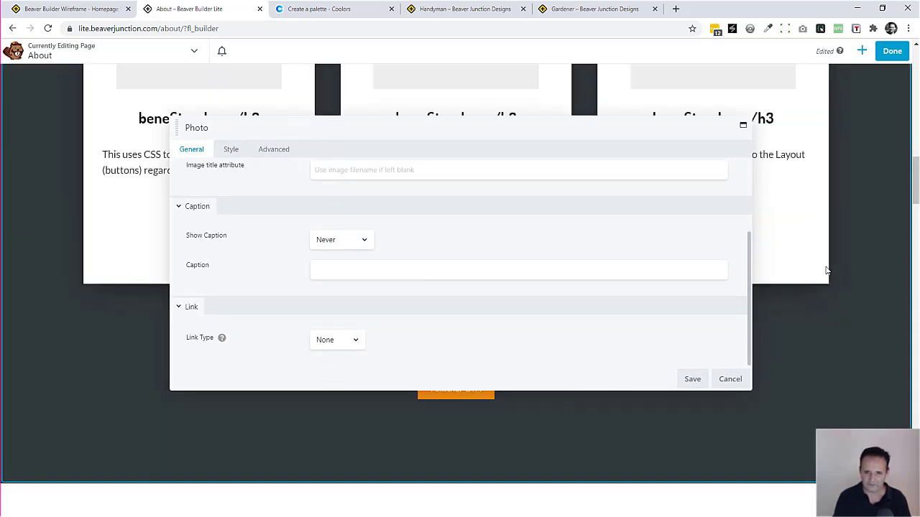
scroll(826, 271, down, 10)
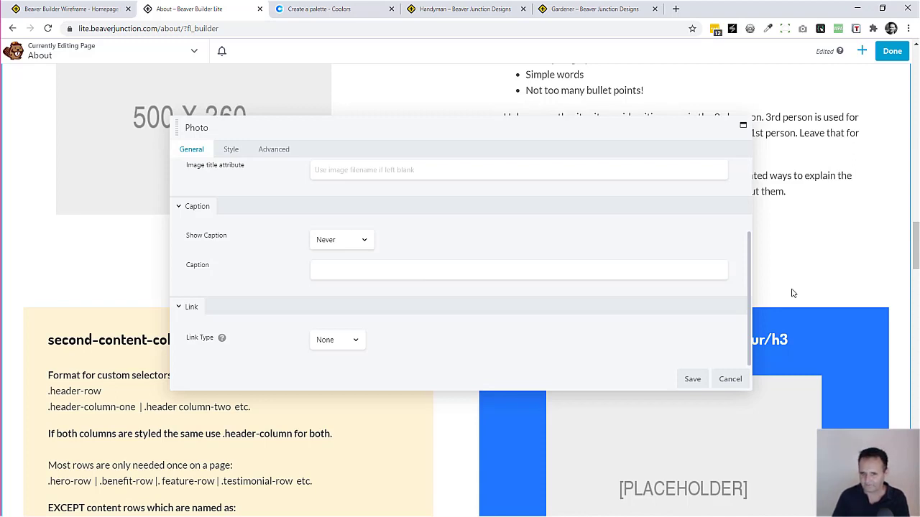
Cancel the Photo settings, scroll to the feature row, and switch to the Handyman tab.
click(732, 378)
scroll(765, 355, down, 5)
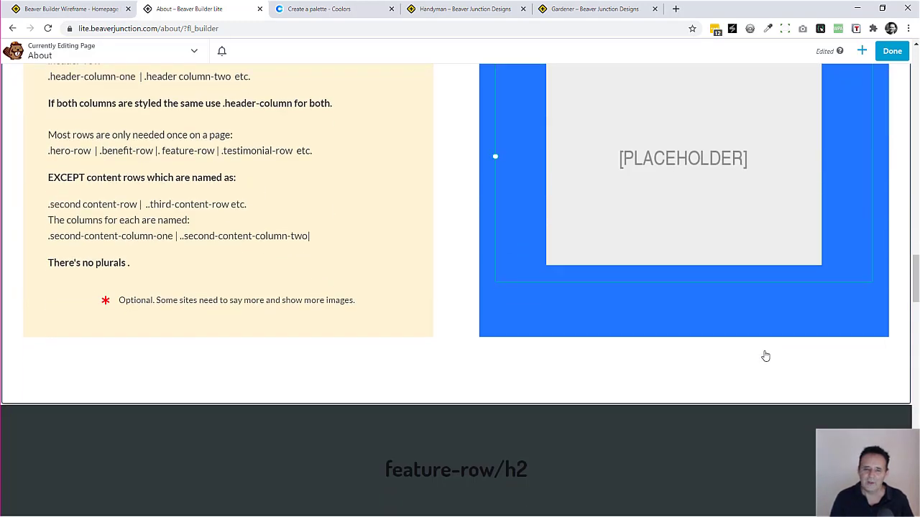
scroll(766, 356, down, 5)
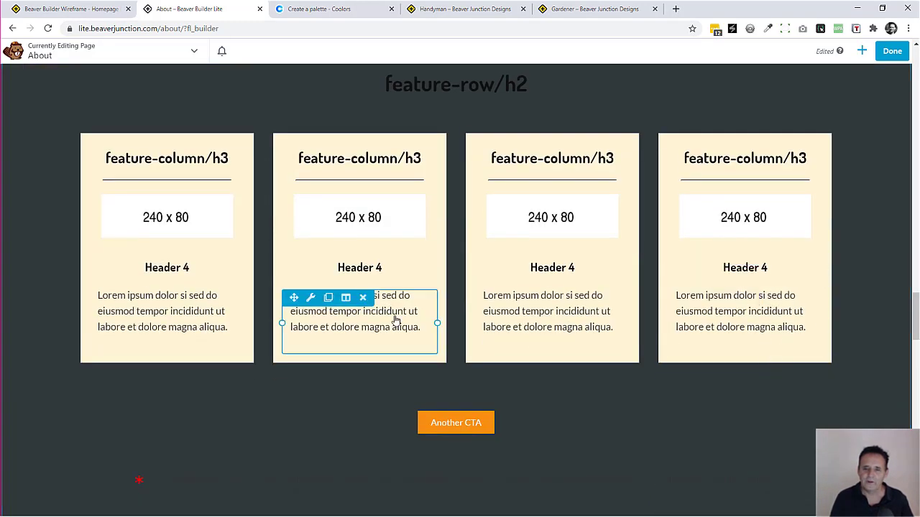
scroll(500, 331, up, 1)
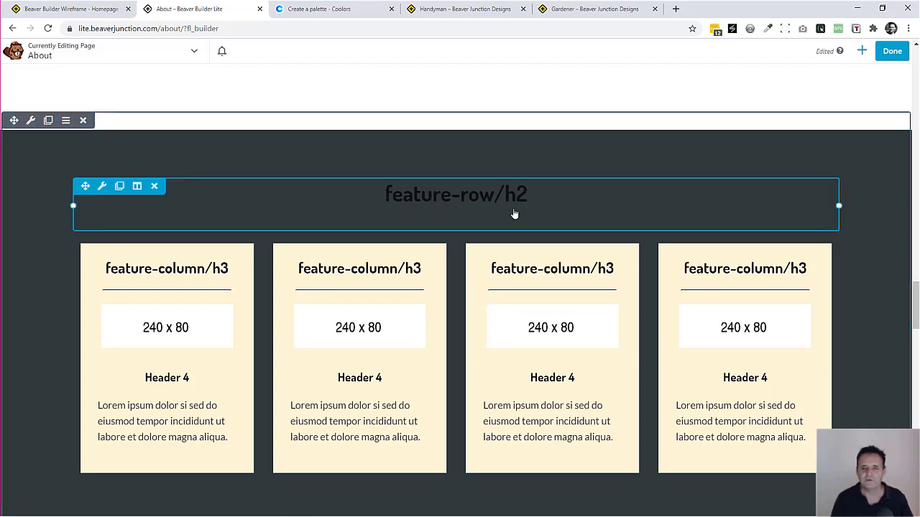
scroll(513, 211, down, 1)
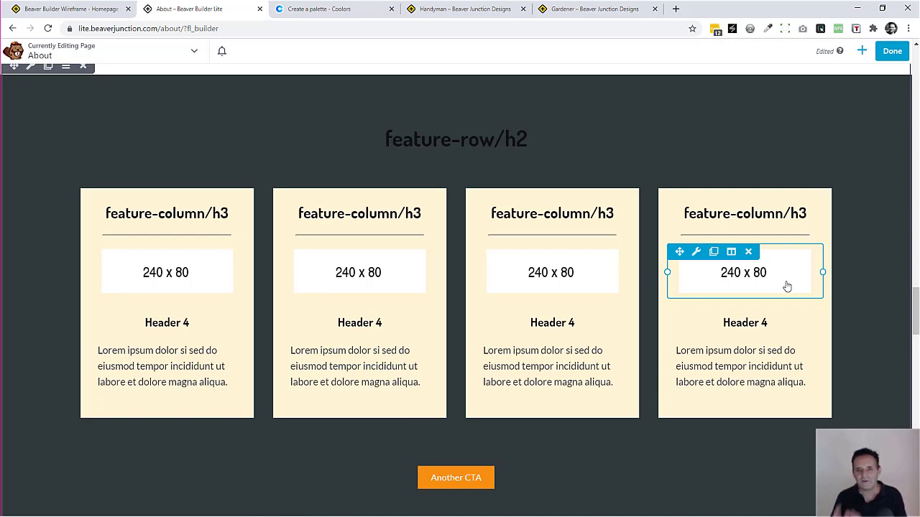
click(489, 10)
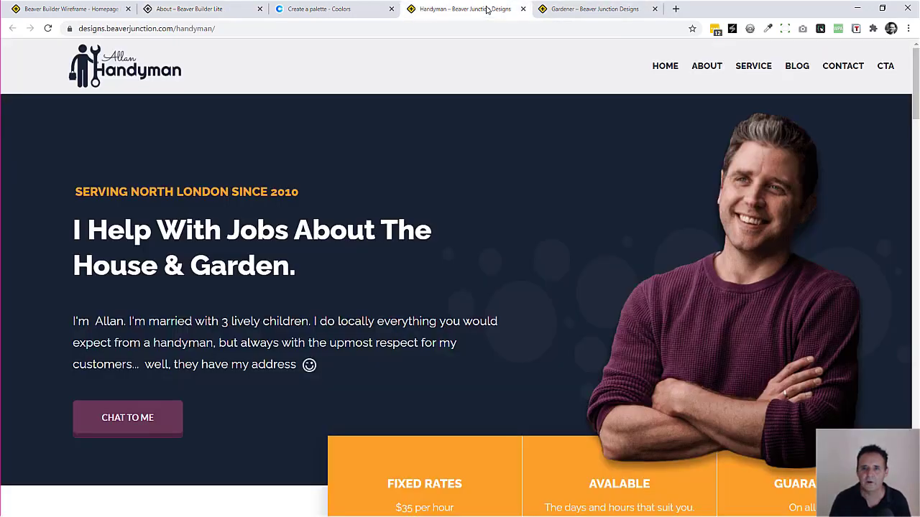
Browse the Handyman and Tom's Gardening example pages, then return to the About – Beaver Builder tab.
scroll(825, 180, down, 15)
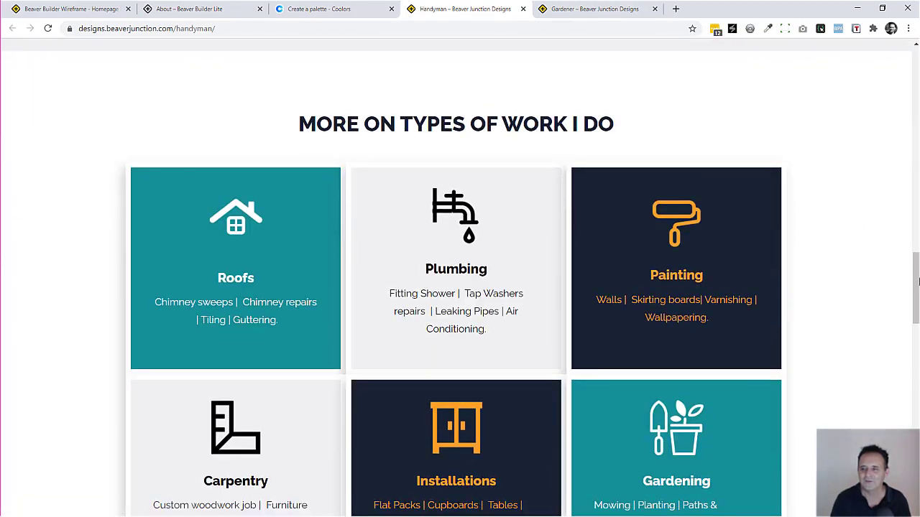
drag(918, 280, 908, 22)
click(595, 9)
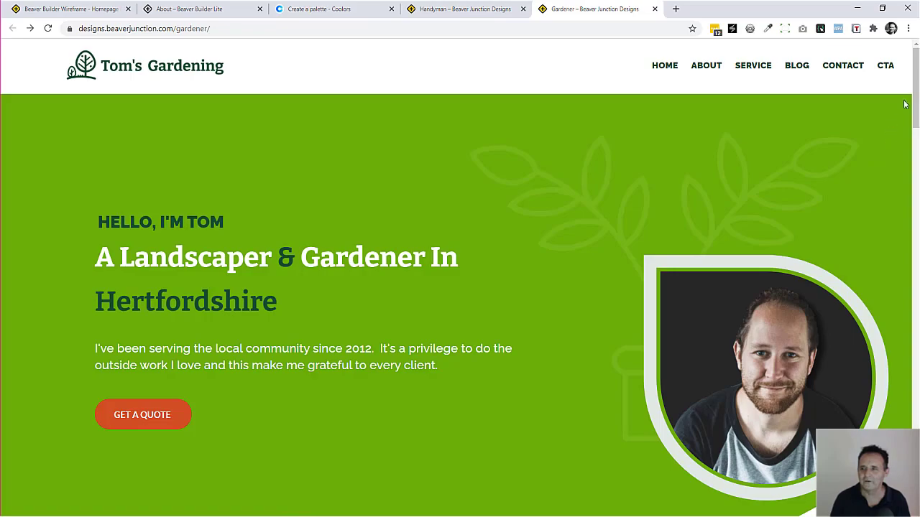
scroll(460, 277, down, 6)
scroll(460, 276, down, 15)
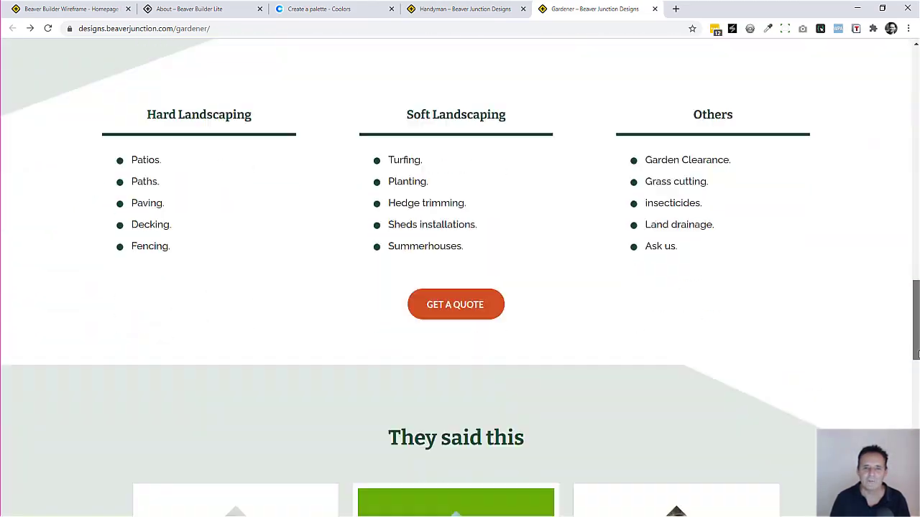
scroll(460, 277, up, 8)
scroll(796, 246, up, 10)
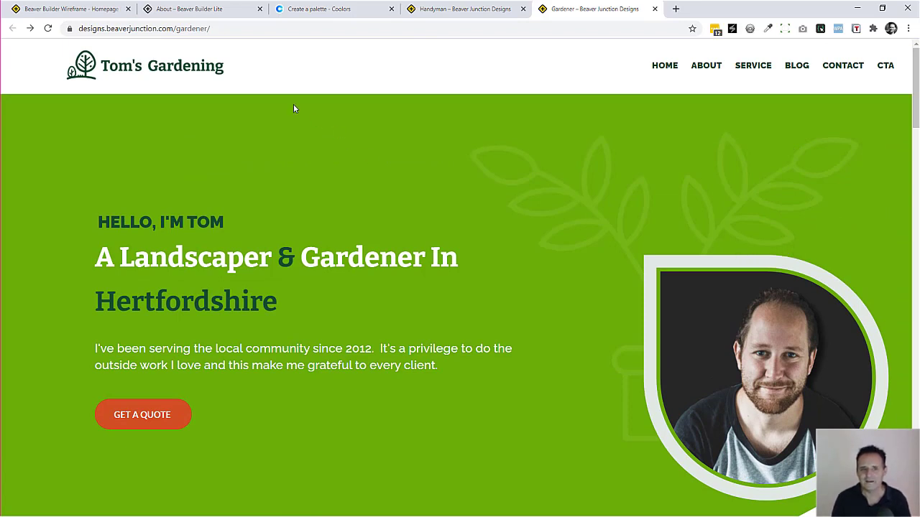
click(201, 7)
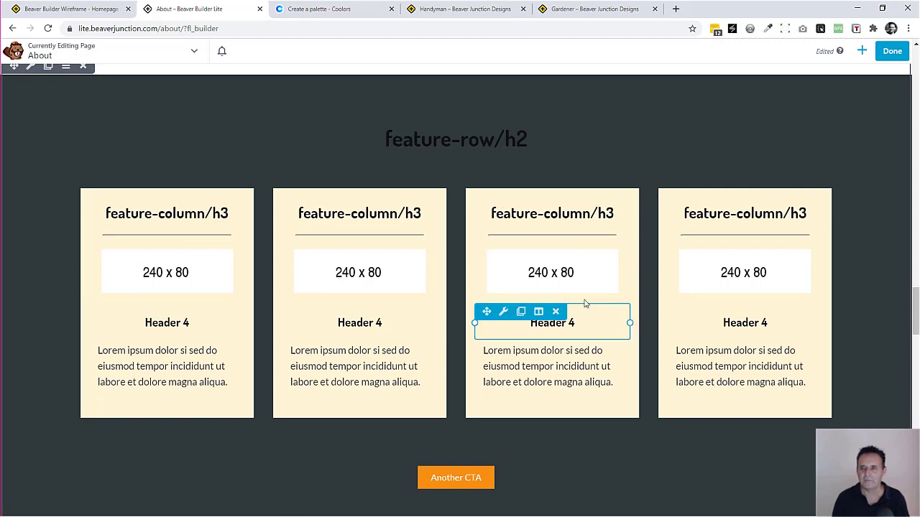
Drag Feature Row One from the Row Wireframes group onto the page above the feature row.
scroll(503, 201, up, 1)
click(862, 51)
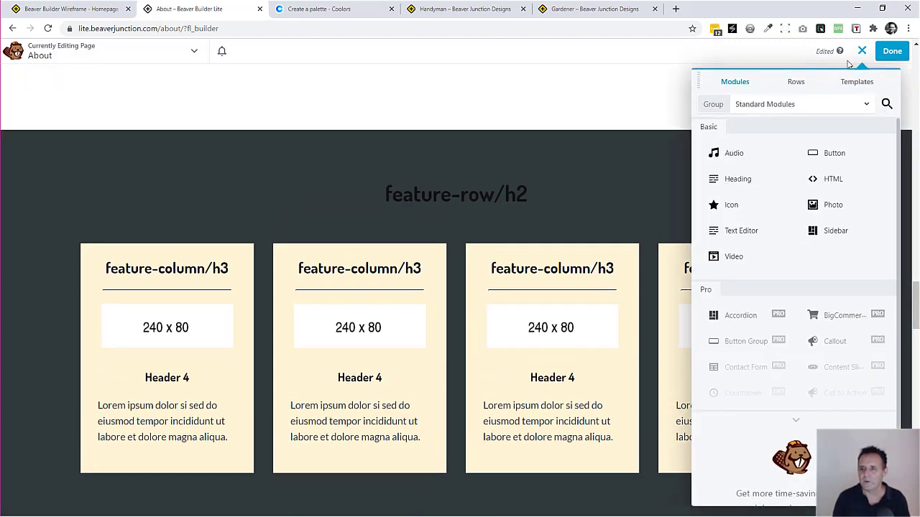
click(856, 107)
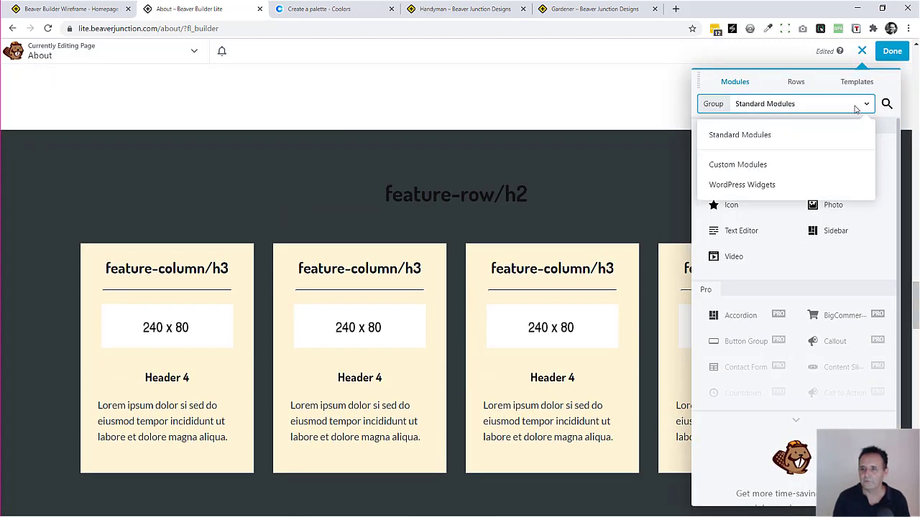
click(799, 86)
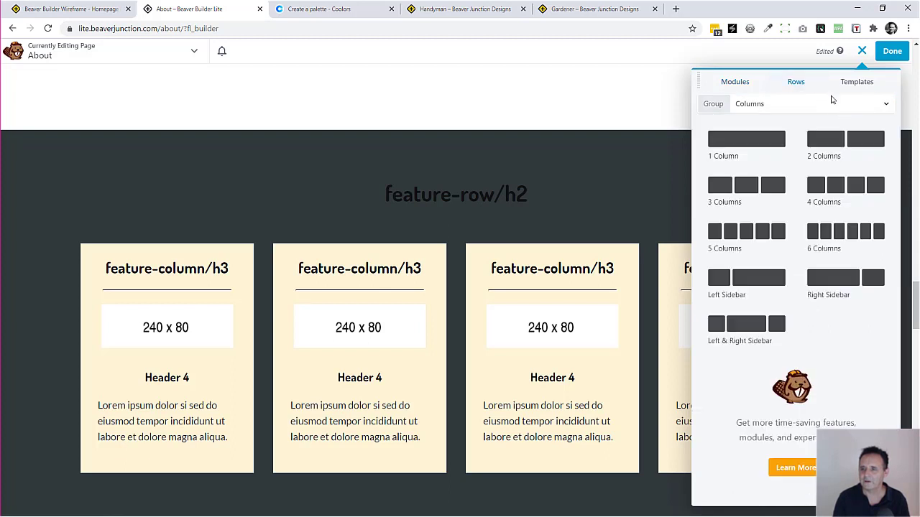
click(833, 104)
click(755, 206)
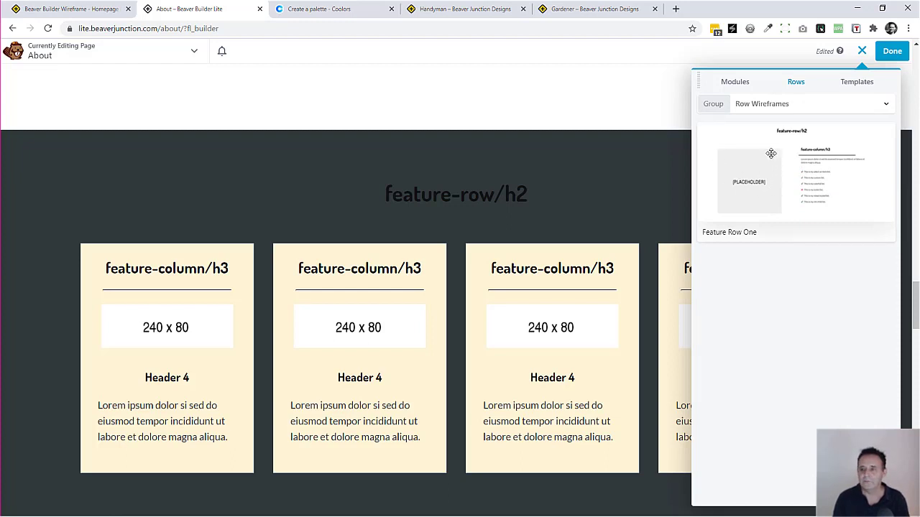
drag(777, 155, 445, 79)
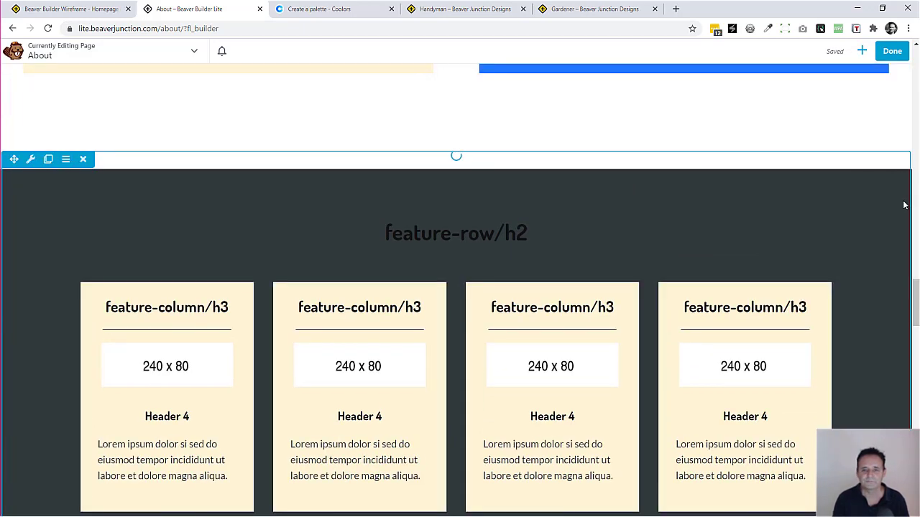
scroll(881, 218, down, 3)
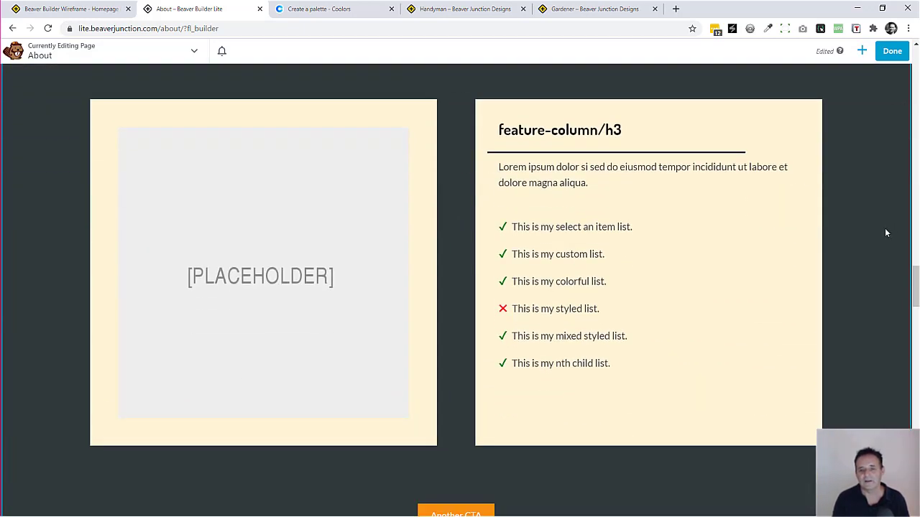
scroll(884, 228, down, 5)
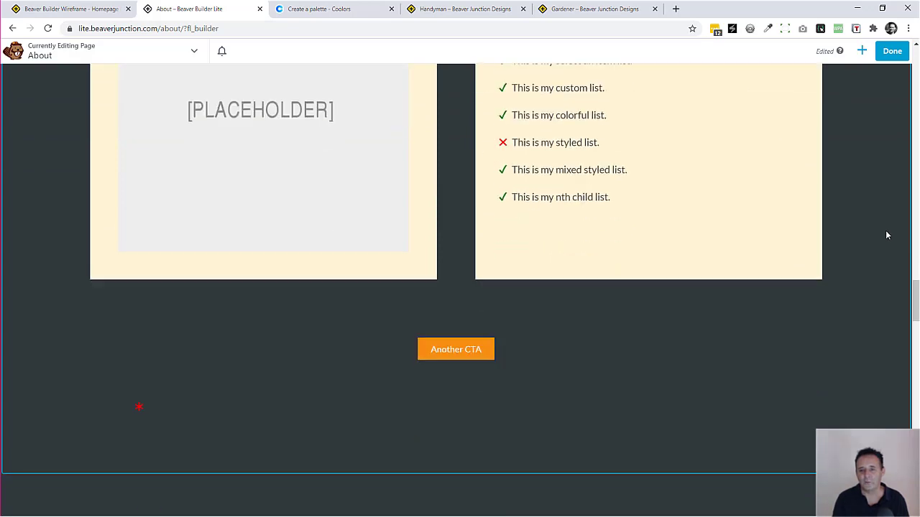
scroll(688, 265, up, 7)
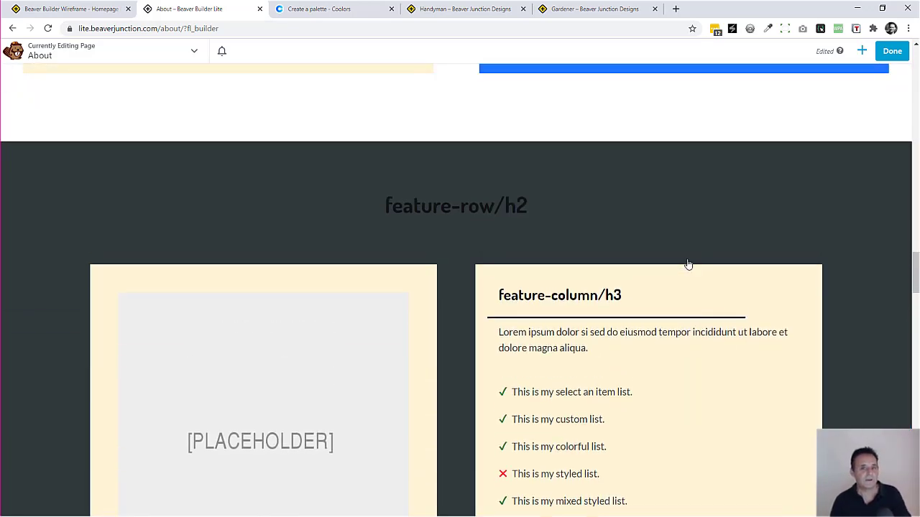